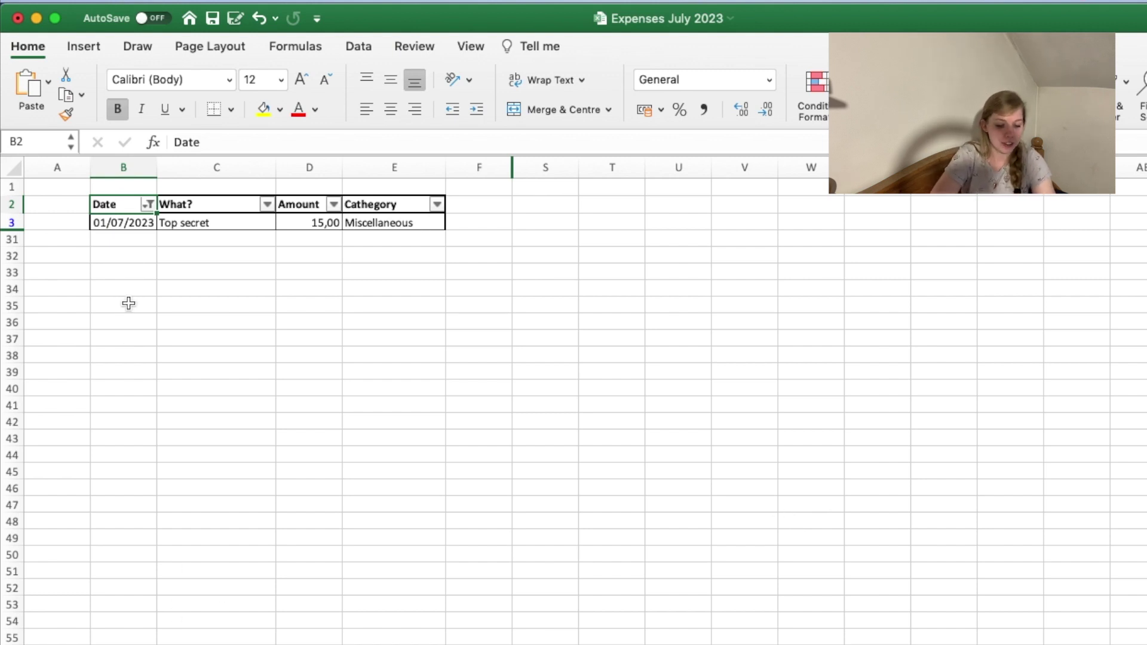
Step: Filter the Date column to show only the 01/07/2023 Top secret expense of 15,00
click(147, 205)
click(187, 435)
Step: Add 04 and 06 July to the Date filter
click(199, 453)
click(224, 489)
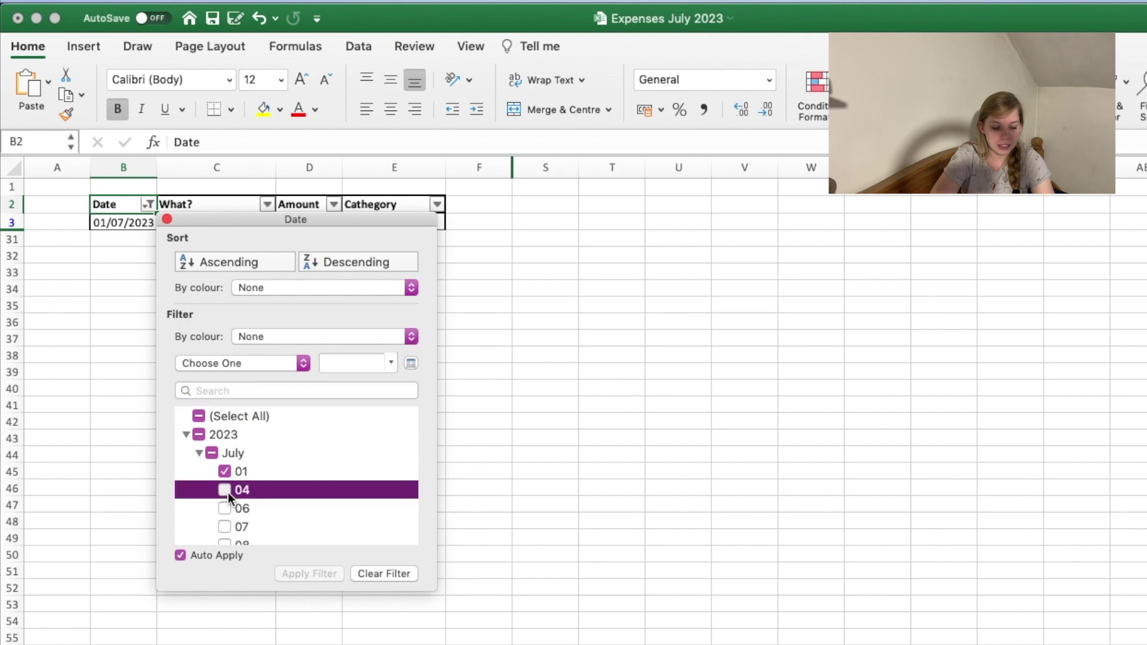
click(442, 513)
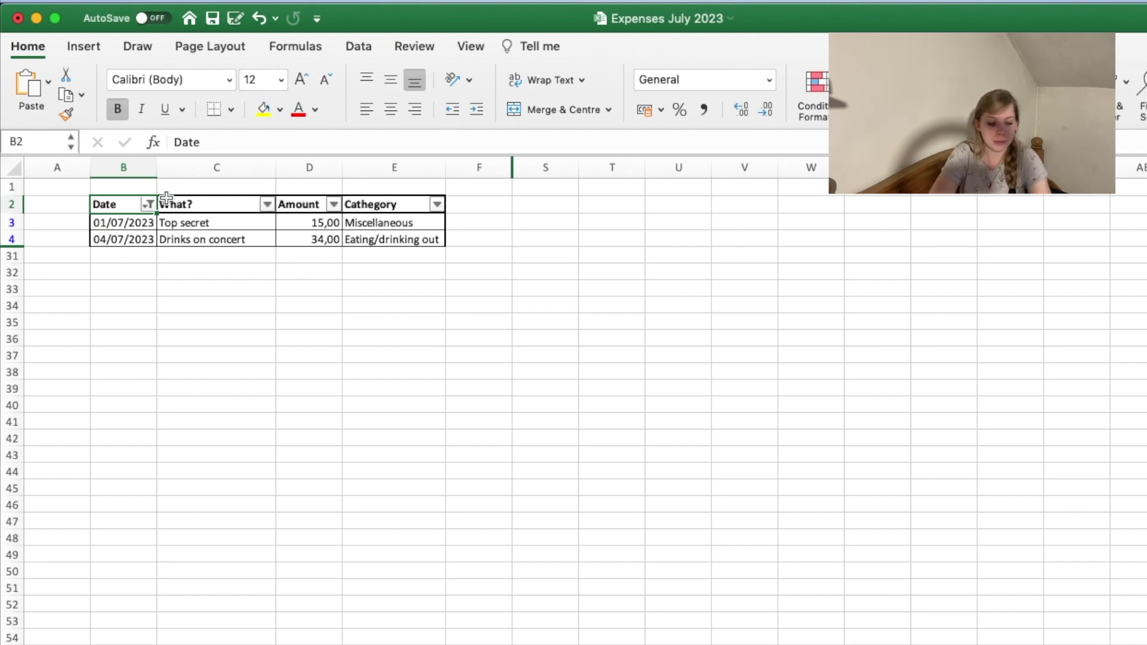
click(148, 207)
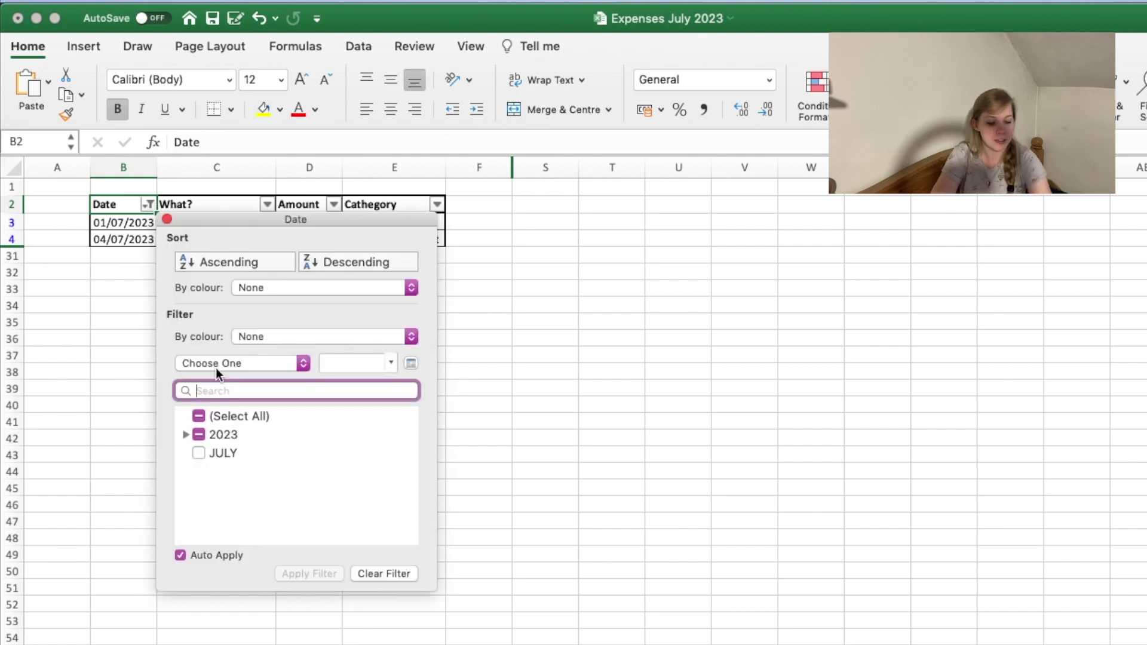
click(186, 435)
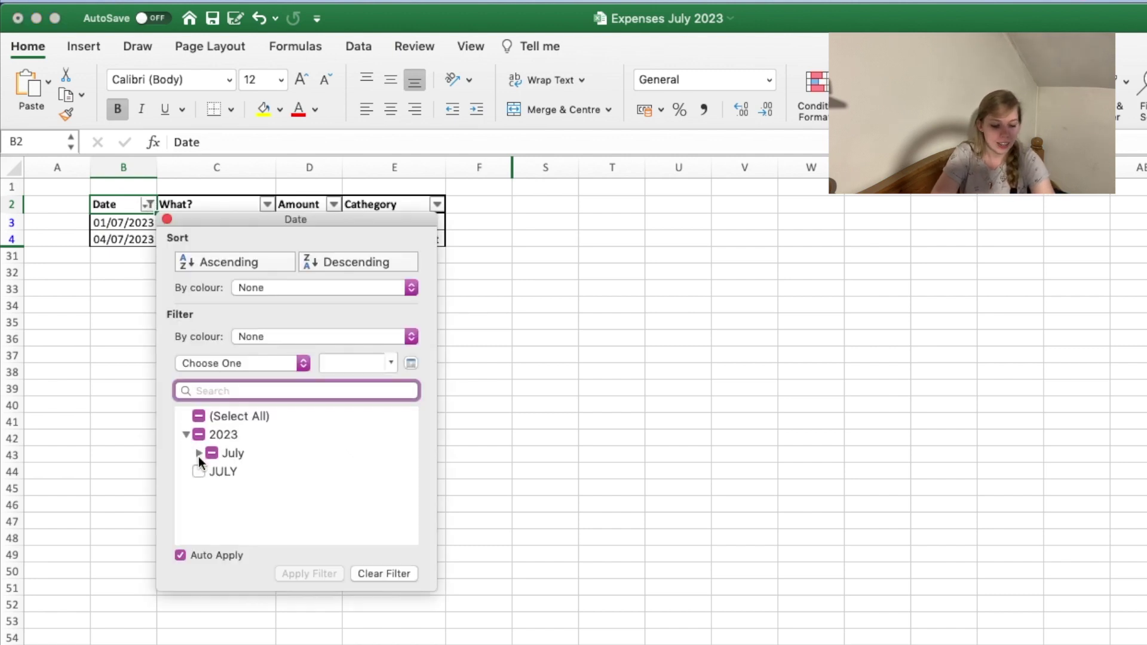
click(199, 455)
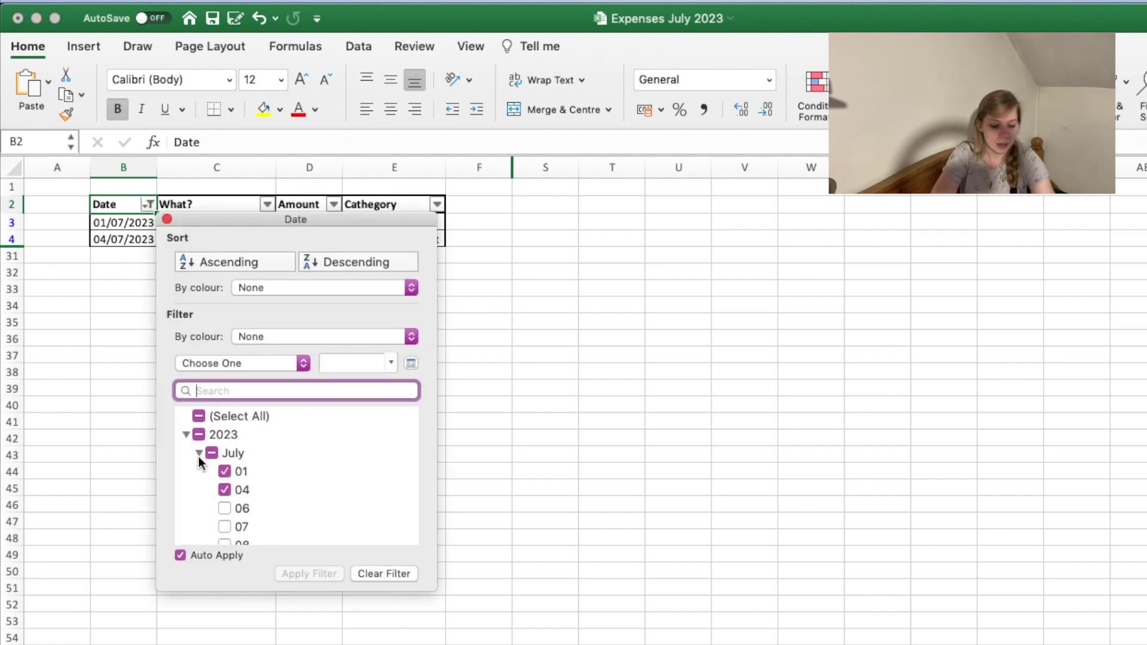
click(225, 509)
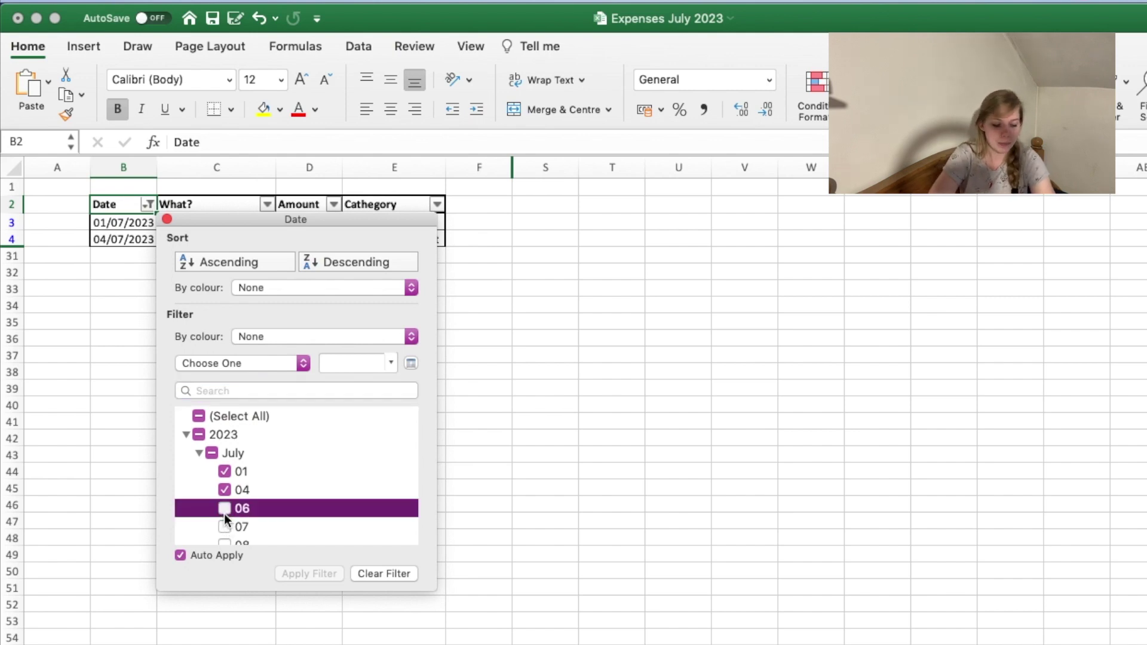
click(449, 446)
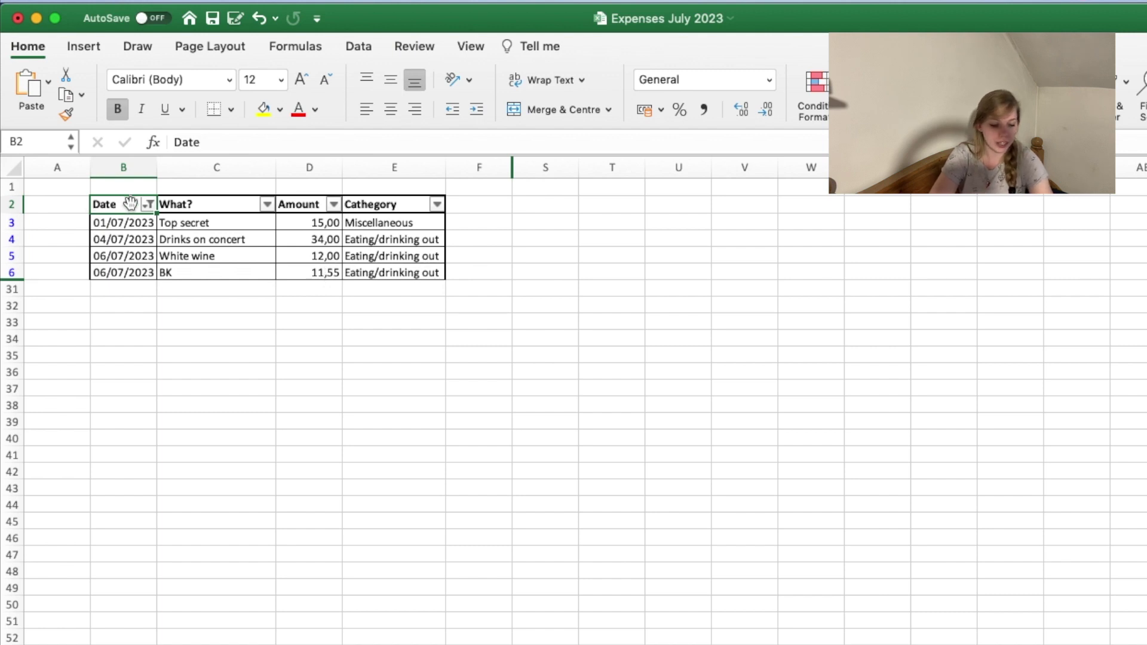
Step: Add 07 and 08 July to the Date filter, so the rows run through 08/07/2023 Auchan
click(149, 204)
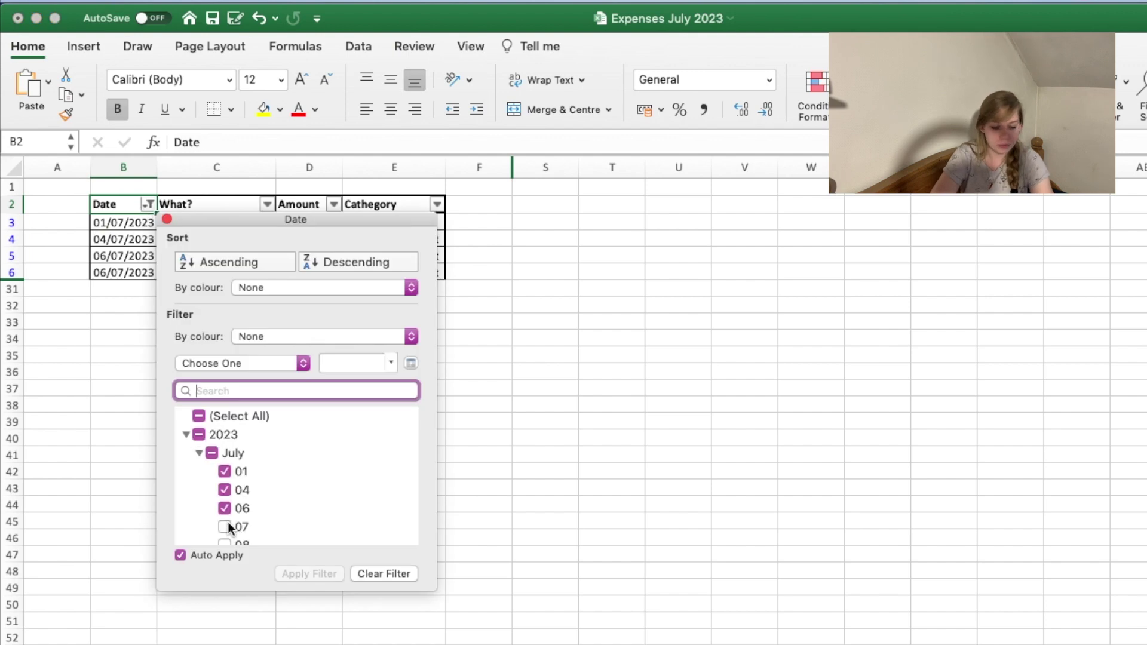
click(234, 527)
click(494, 532)
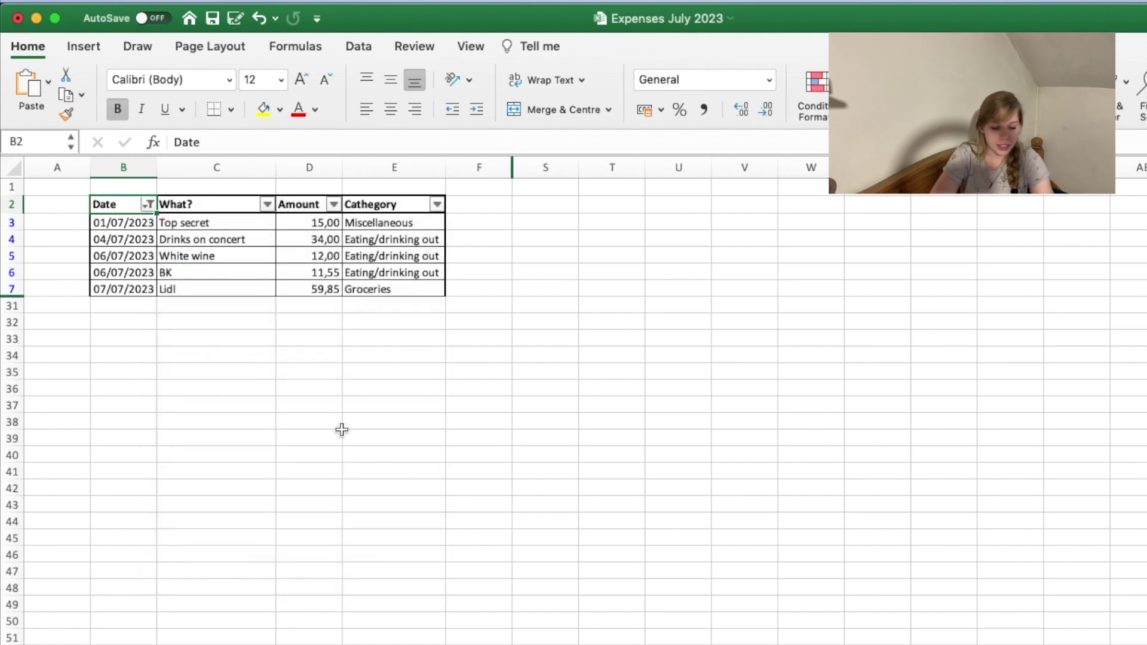
scroll(342, 430, down, 1)
scroll(342, 430, up, 1)
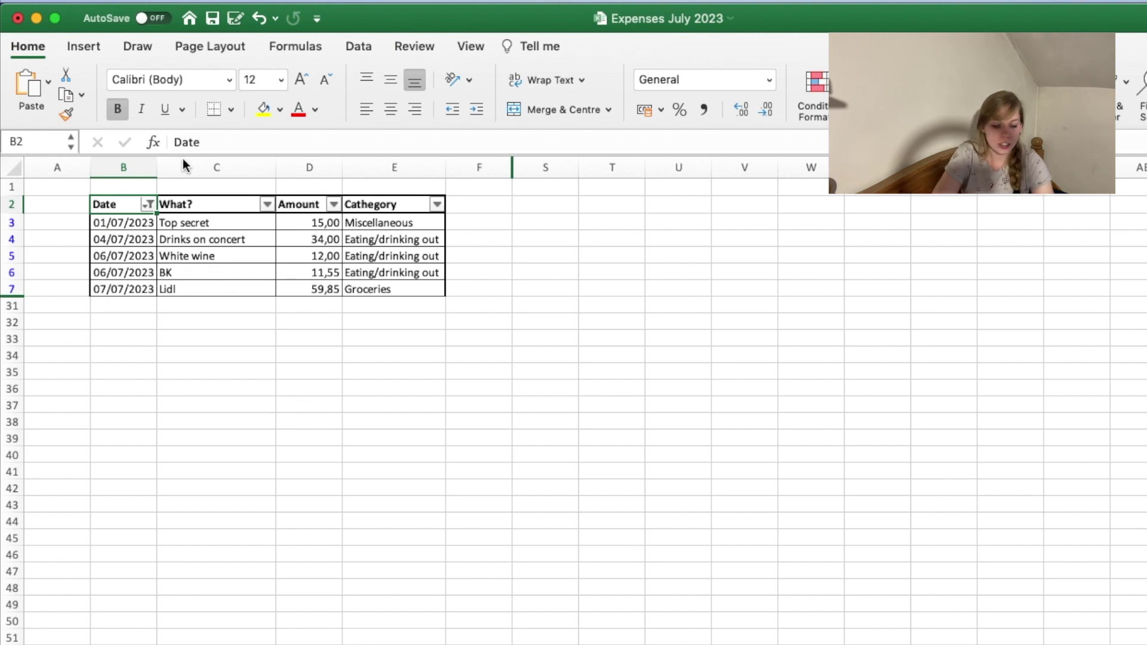
click(148, 205)
click(199, 453)
scroll(243, 530, down, 2)
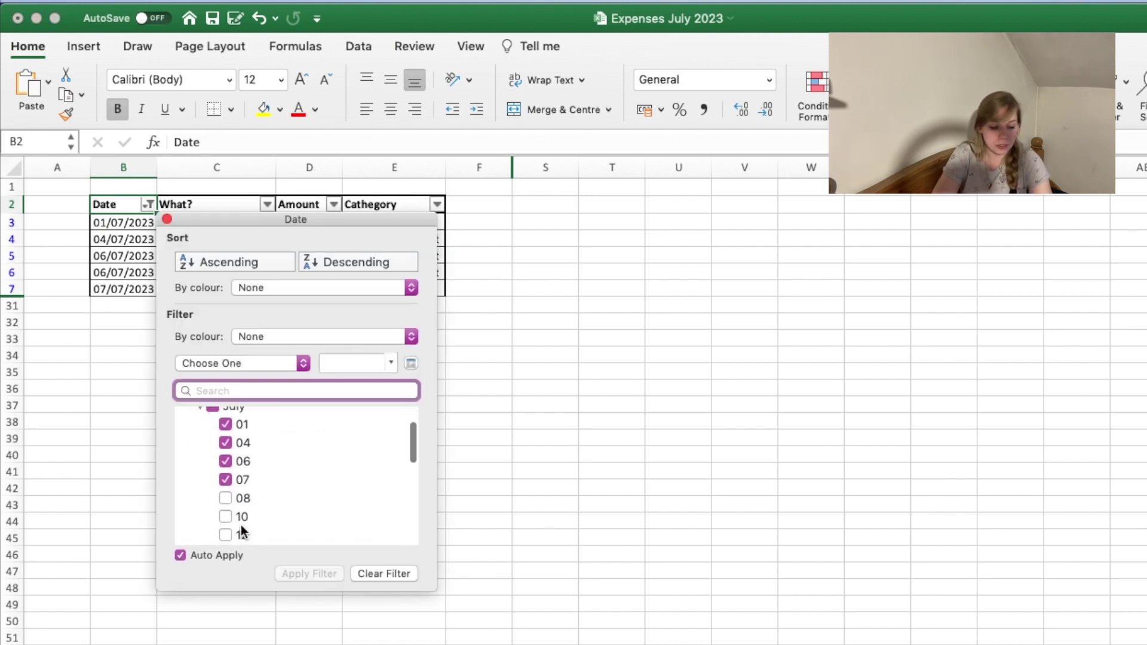
click(224, 498)
key(Escape)
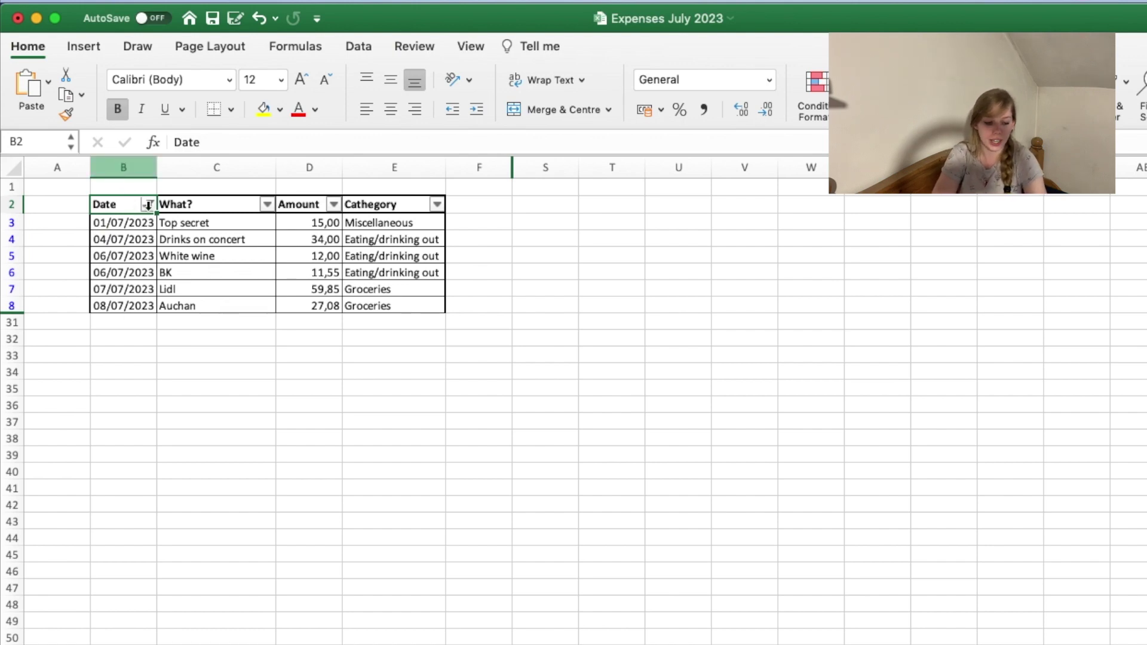
click(148, 206)
Step: Add 10 and 12 July to the Date filter
click(185, 434)
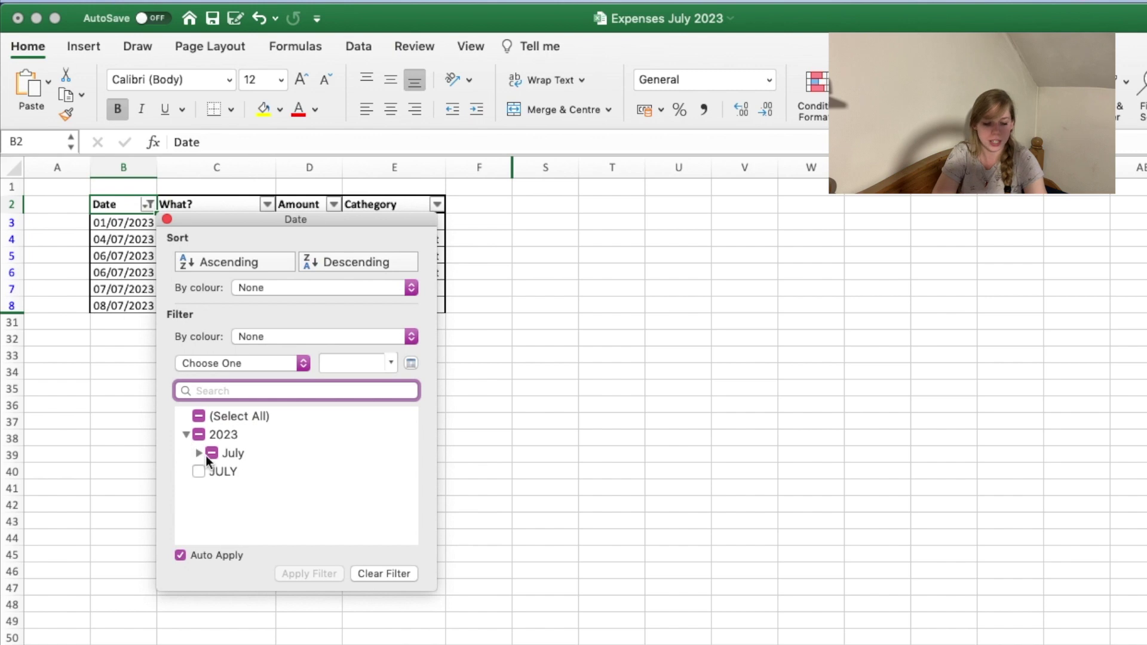
click(198, 453)
scroll(244, 496, down, 4)
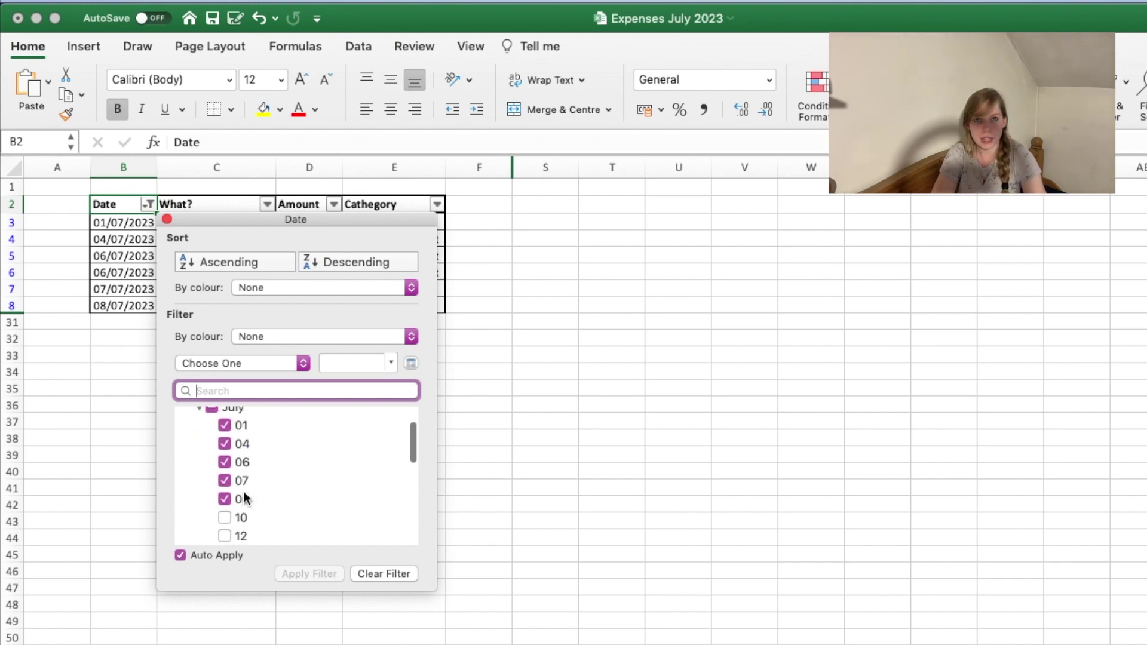
click(225, 454)
click(510, 430)
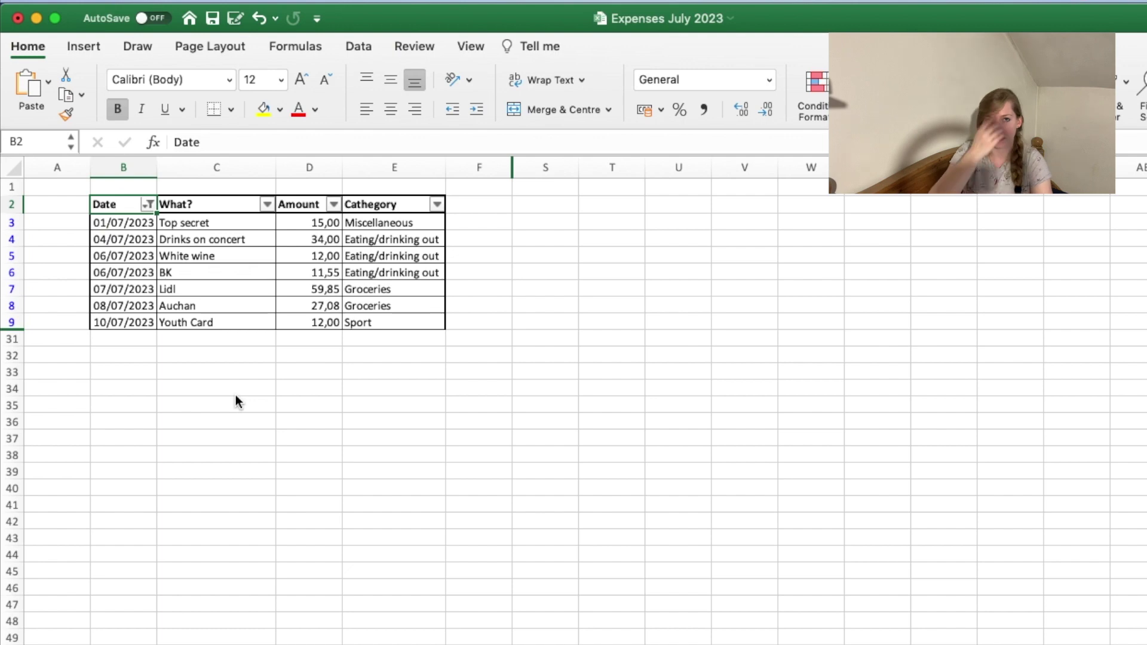
click(148, 204)
click(186, 434)
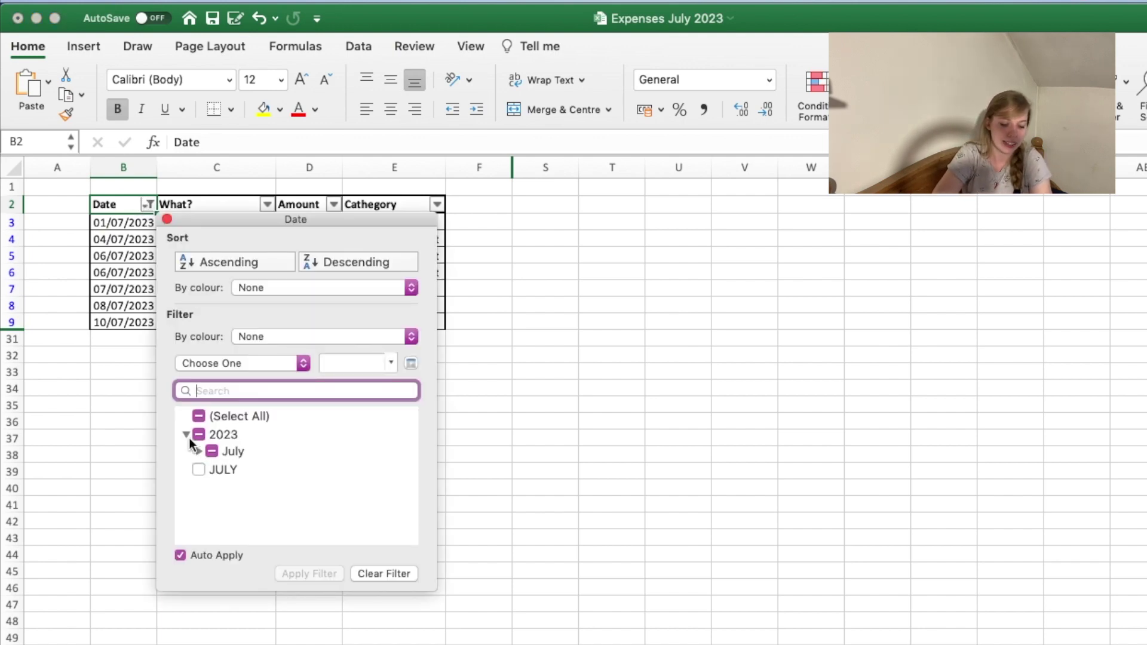
click(192, 450)
click(218, 506)
click(101, 462)
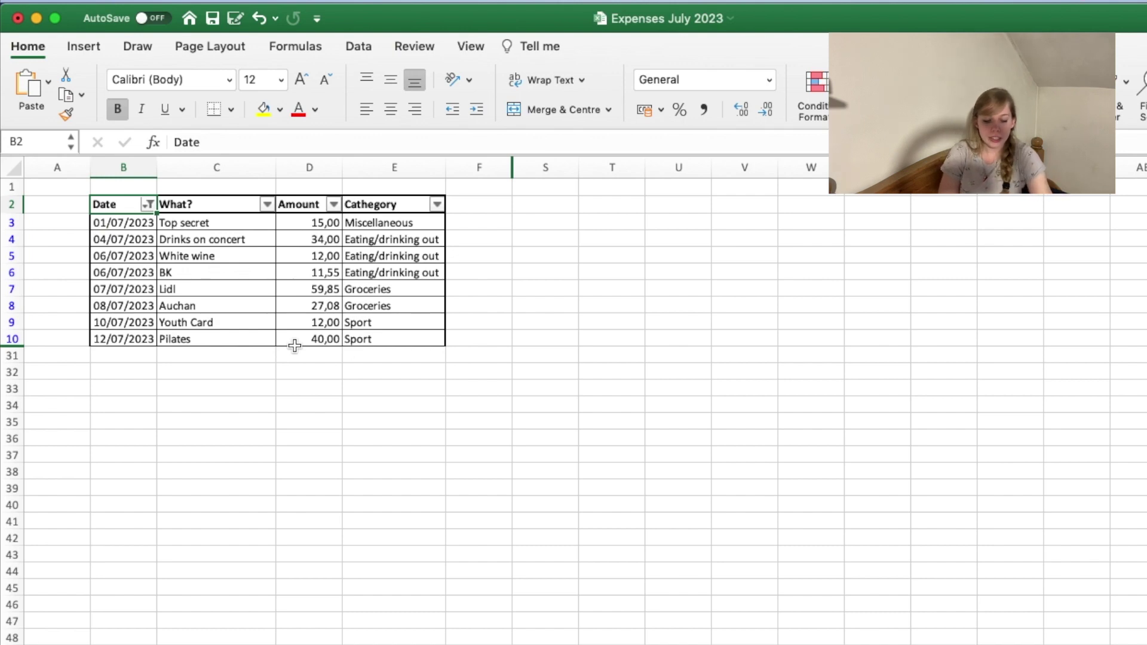
Step: Add 14 July to the Date filter, so the table ends with Lidl at 96,15
click(149, 204)
click(227, 518)
click(113, 450)
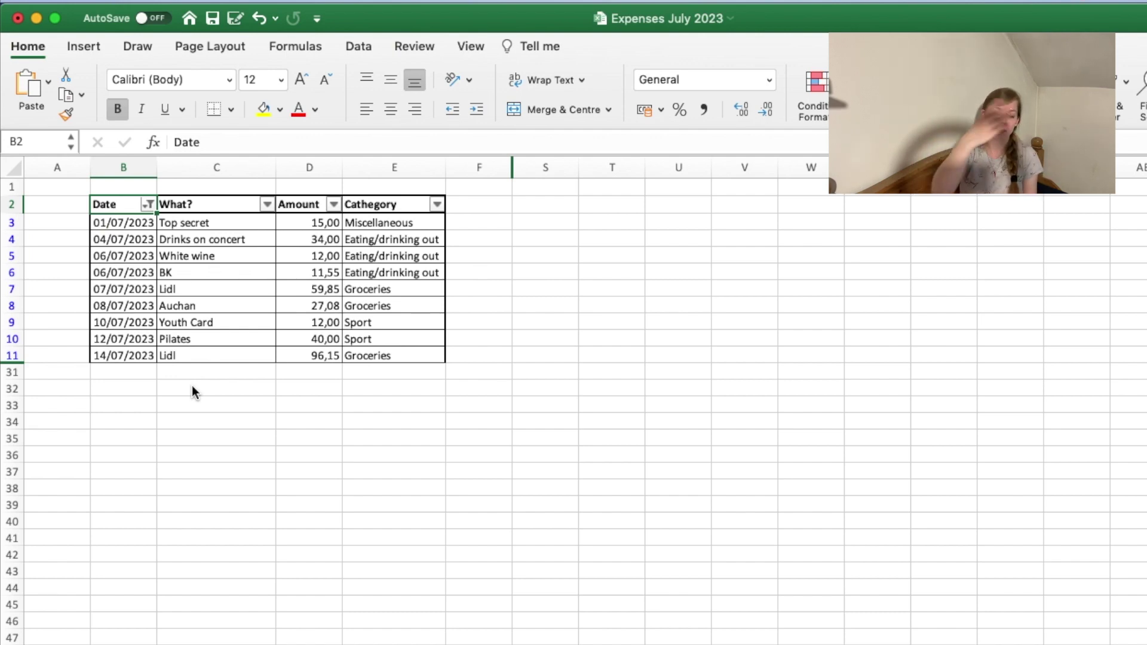
click(148, 204)
click(150, 205)
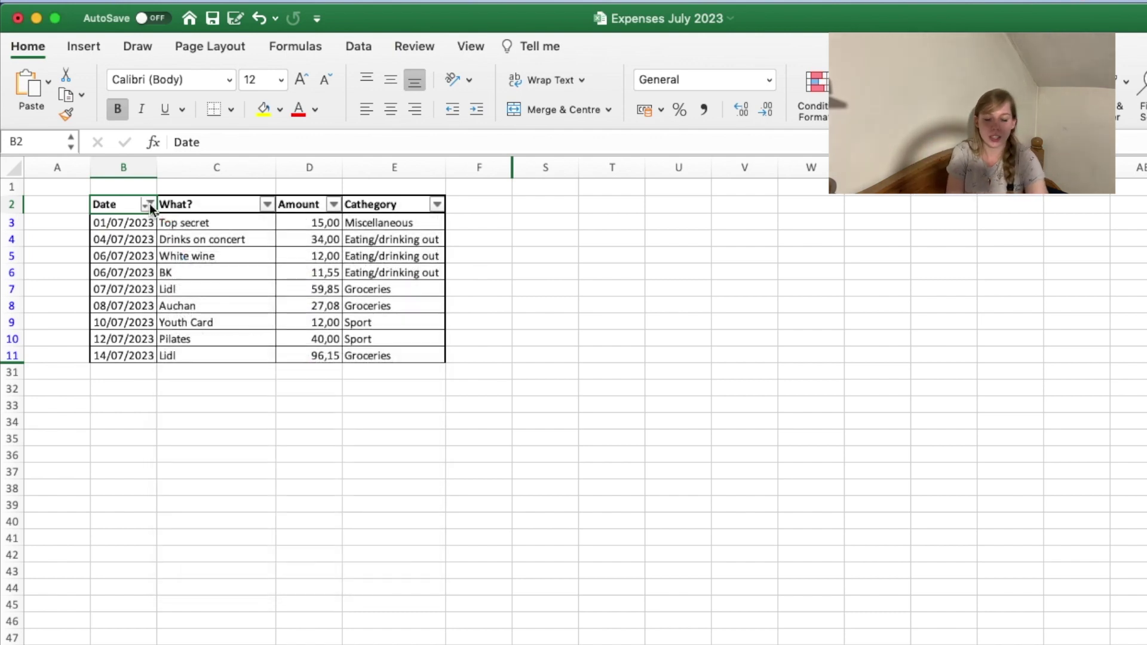
Step: Add 16 and 18 July to the Date filter, bringing in Yamas (26,15) and De Gudden Wellen (14,00)
click(149, 204)
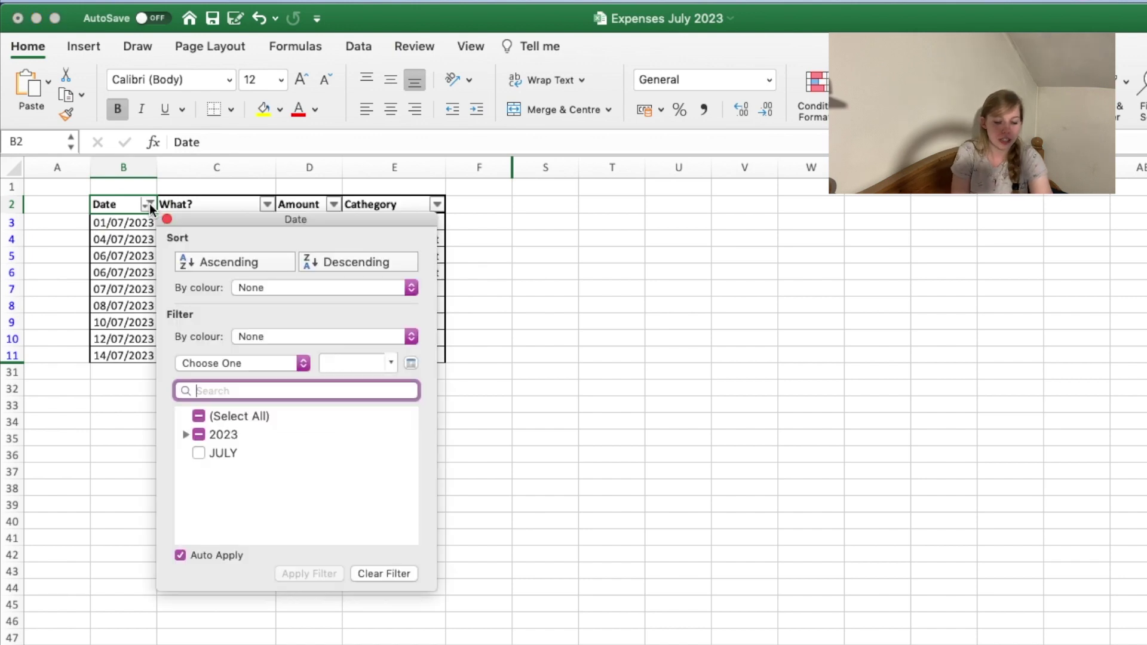
click(185, 436)
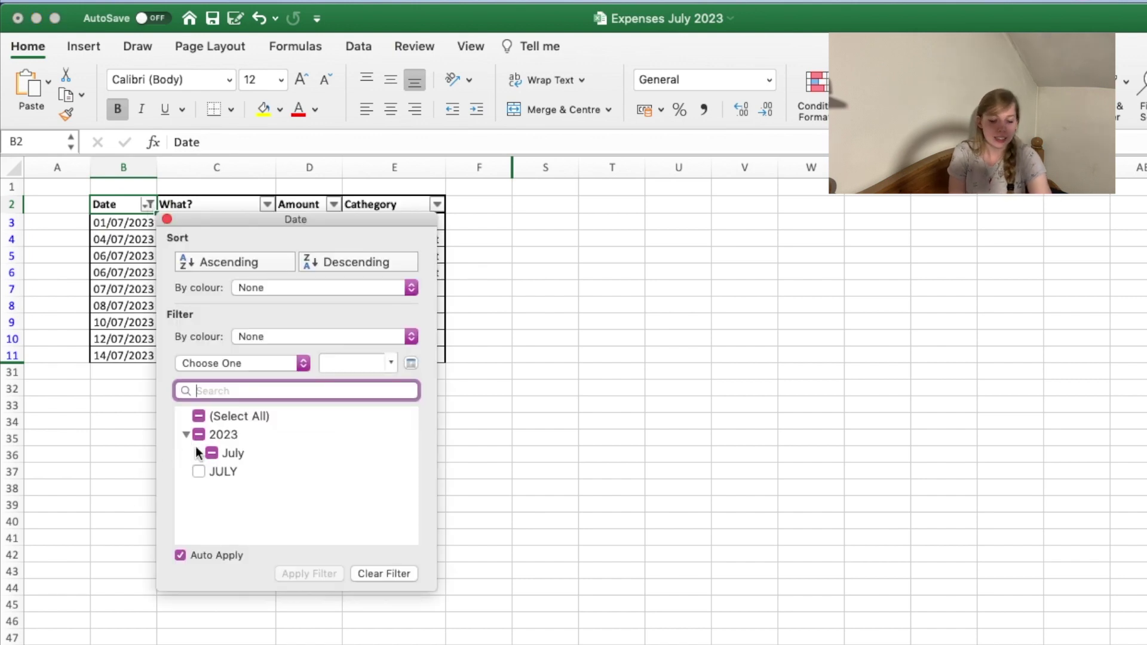
click(200, 453)
scroll(274, 511, down, 5)
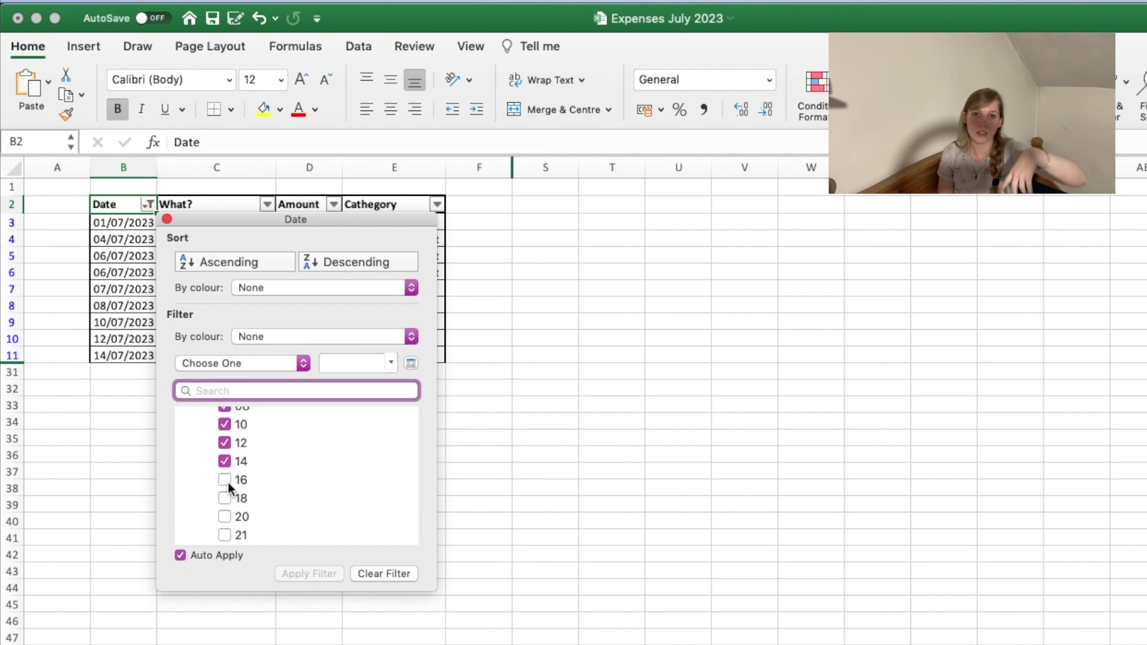
click(228, 482)
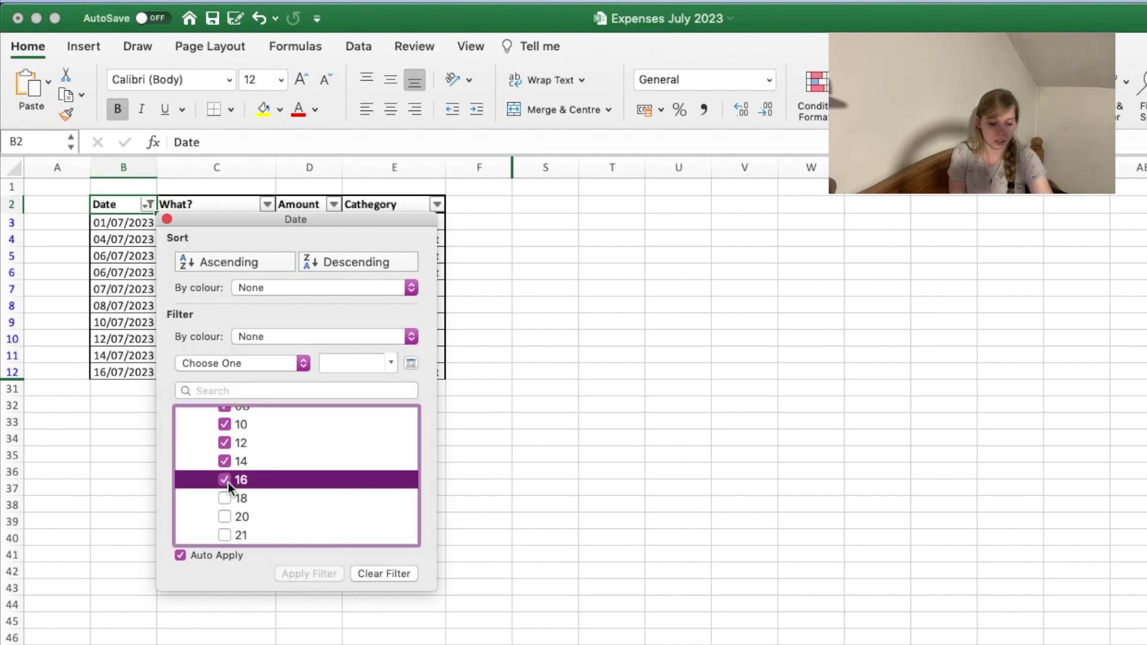
click(59, 466)
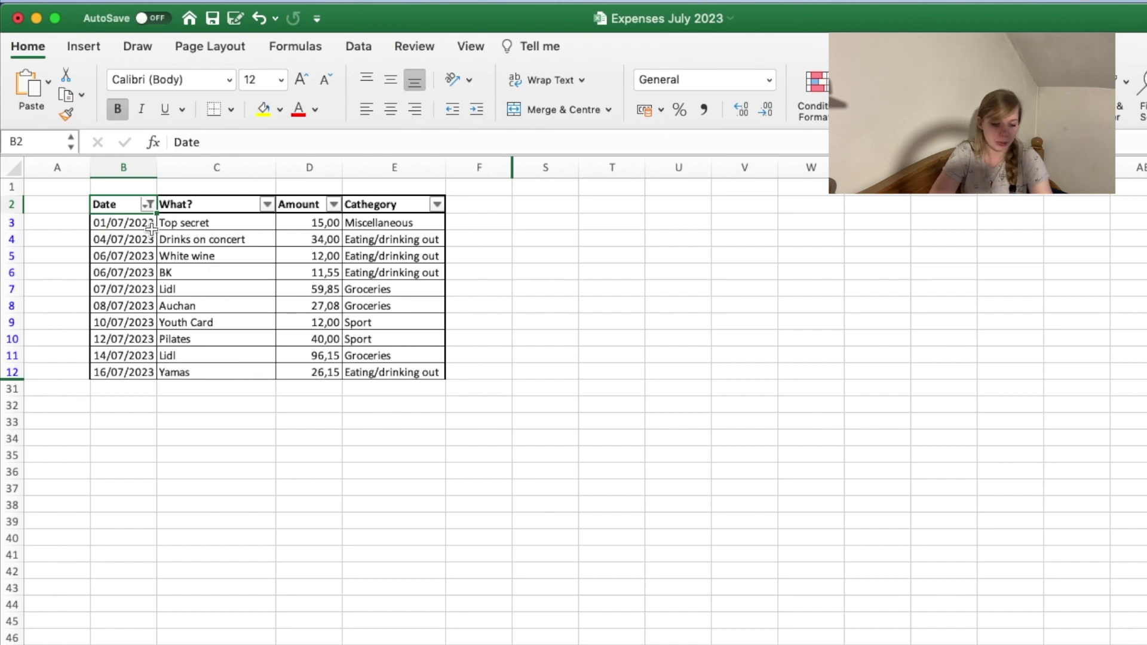
click(147, 205)
click(152, 422)
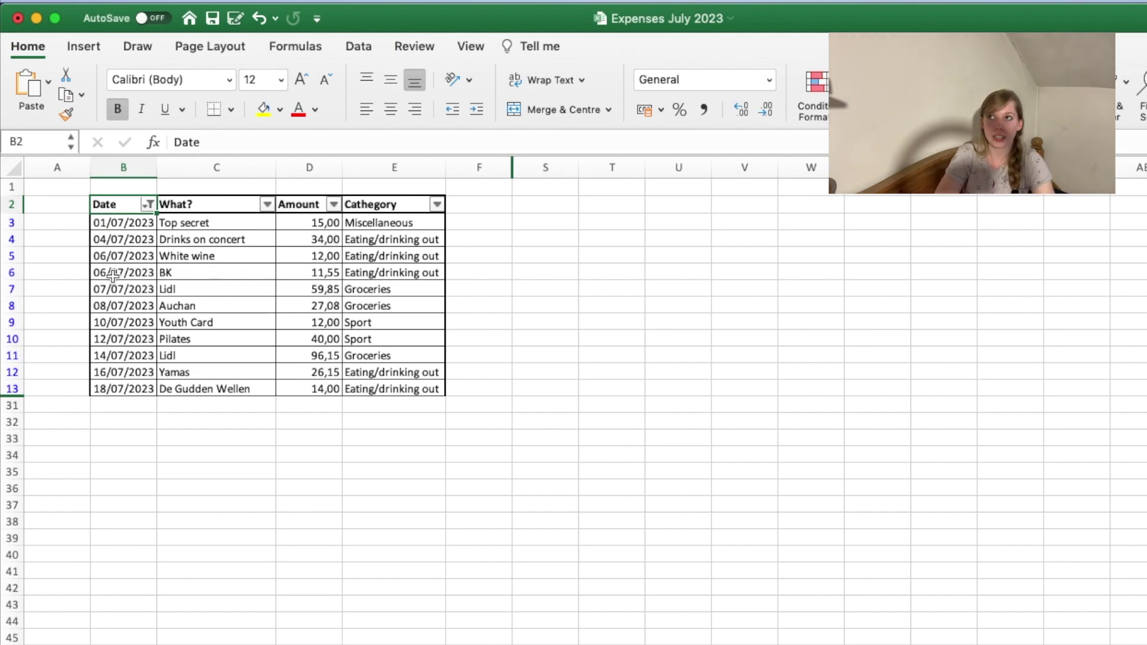
click(149, 205)
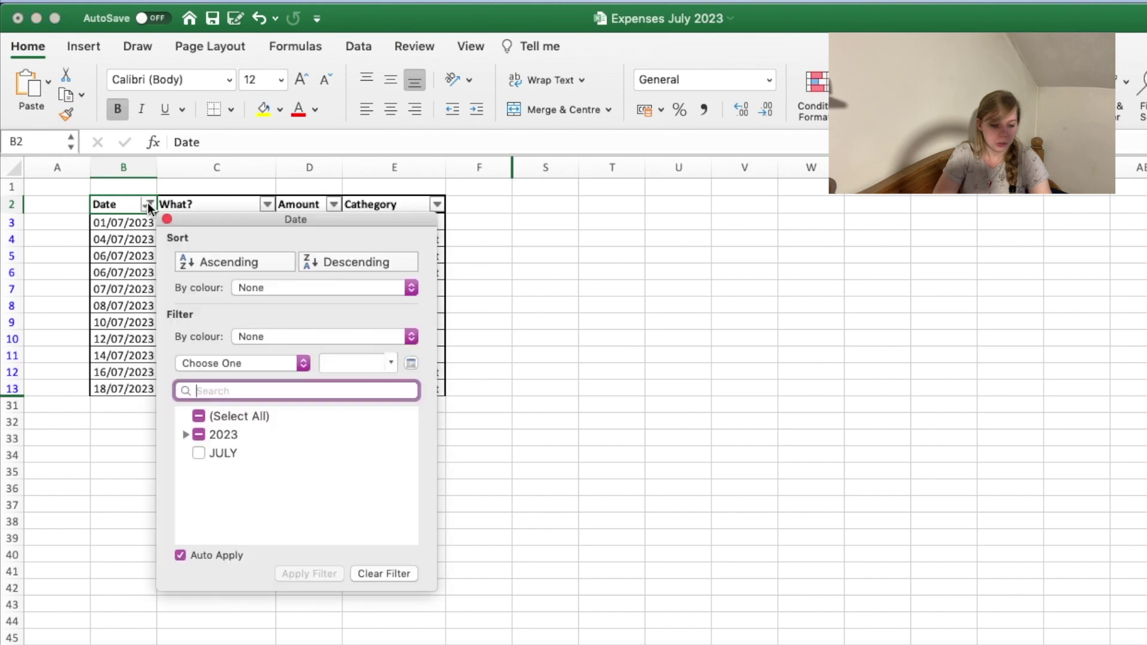
click(187, 434)
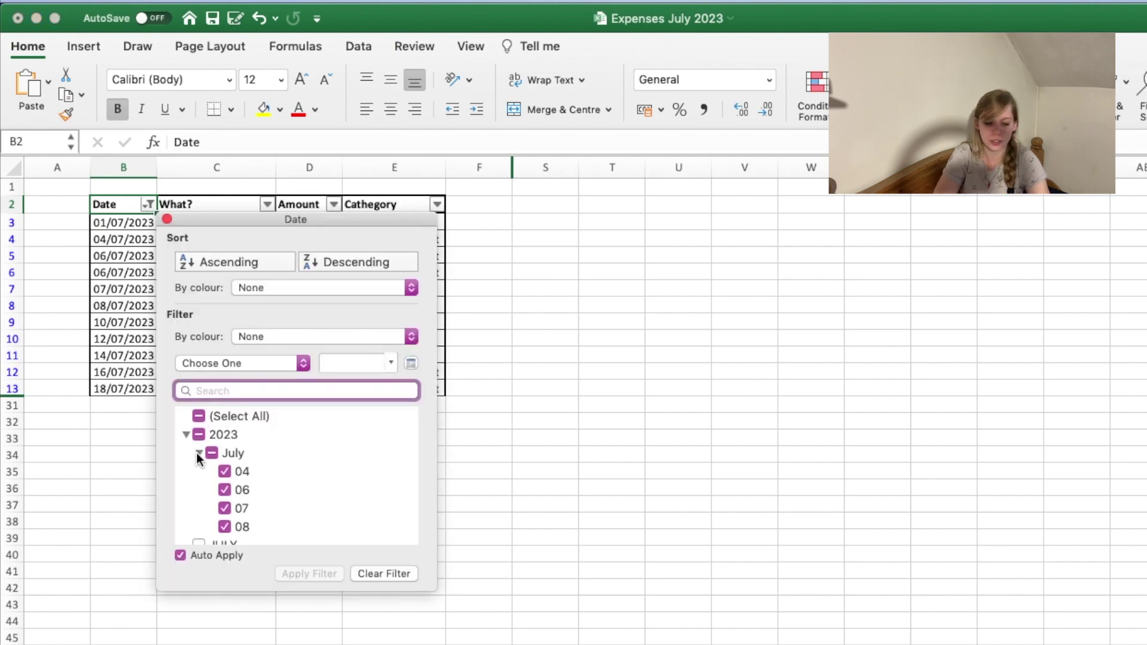
scroll(234, 496, down, 3)
click(225, 503)
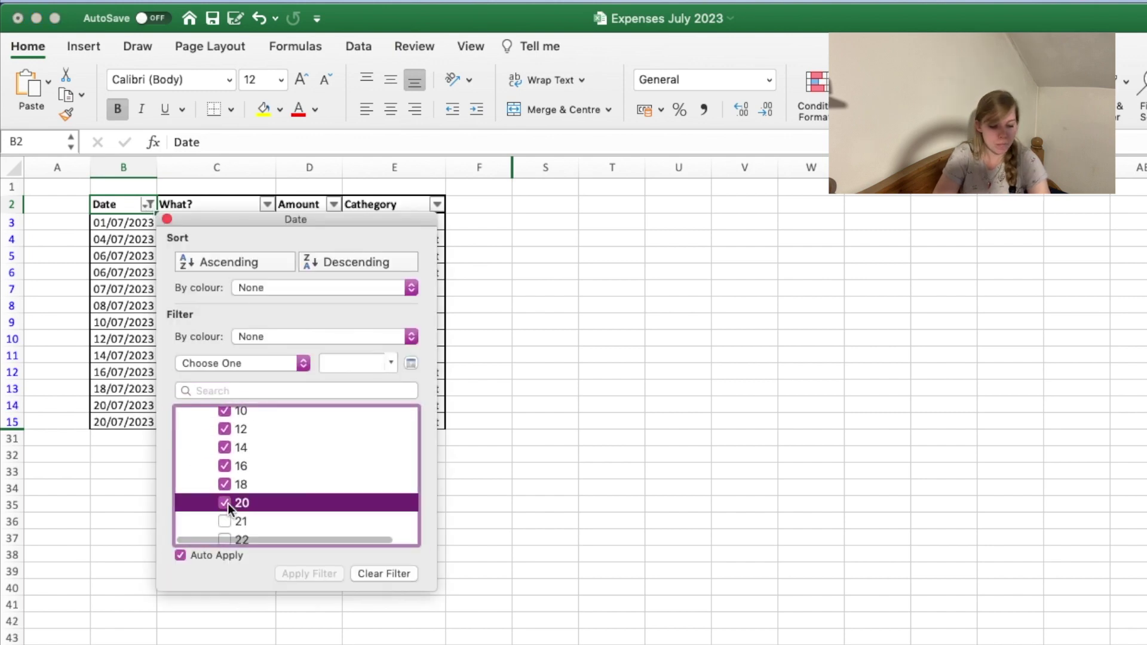
click(108, 476)
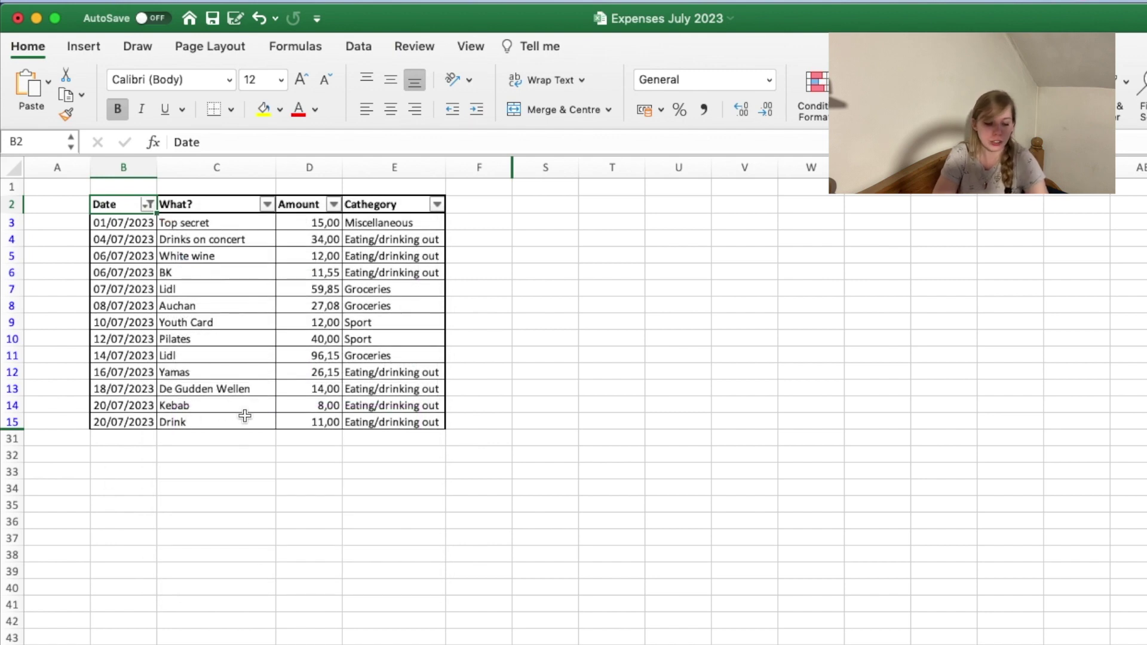
click(148, 205)
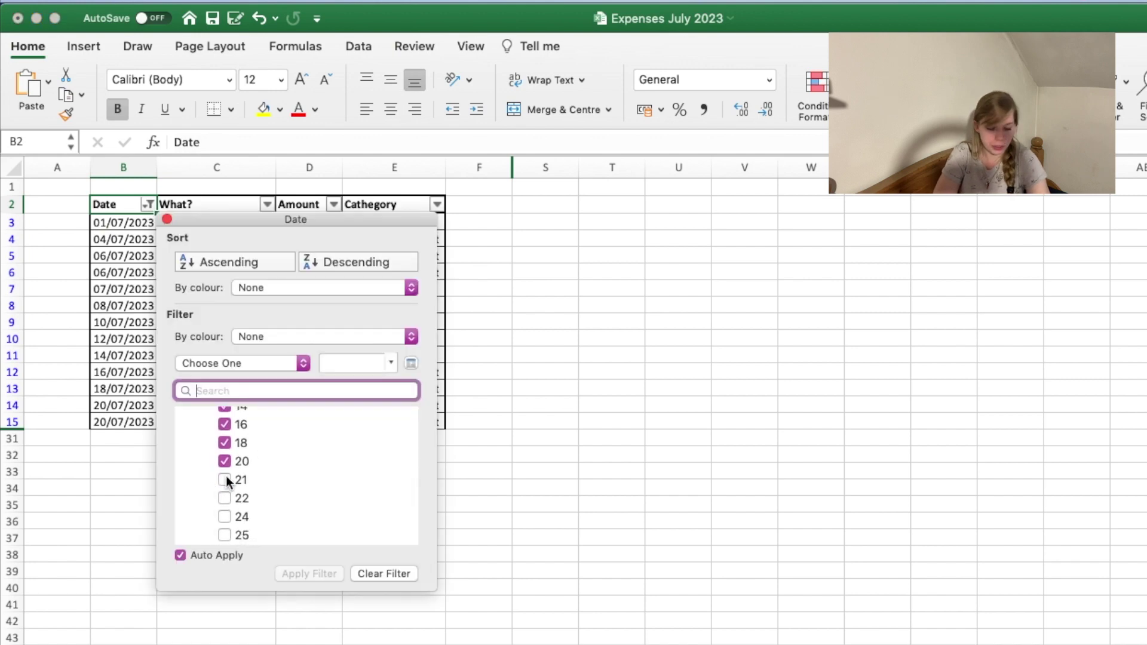
click(226, 475)
click(91, 492)
scroll(155, 466, down, 1)
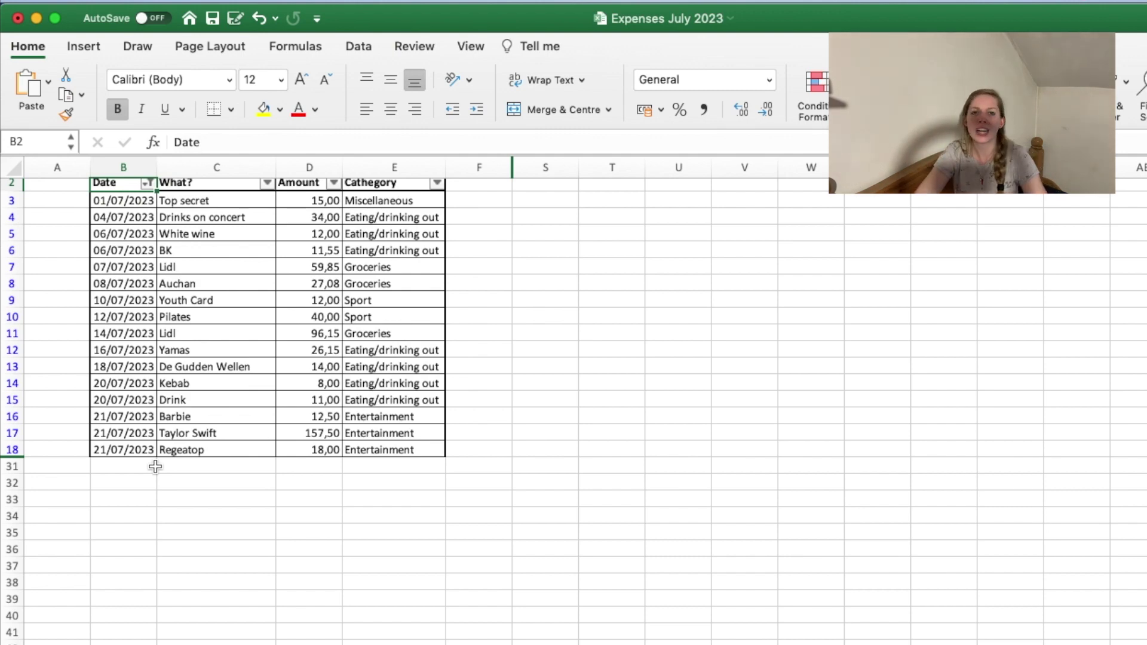
scroll(144, 258, up, 1)
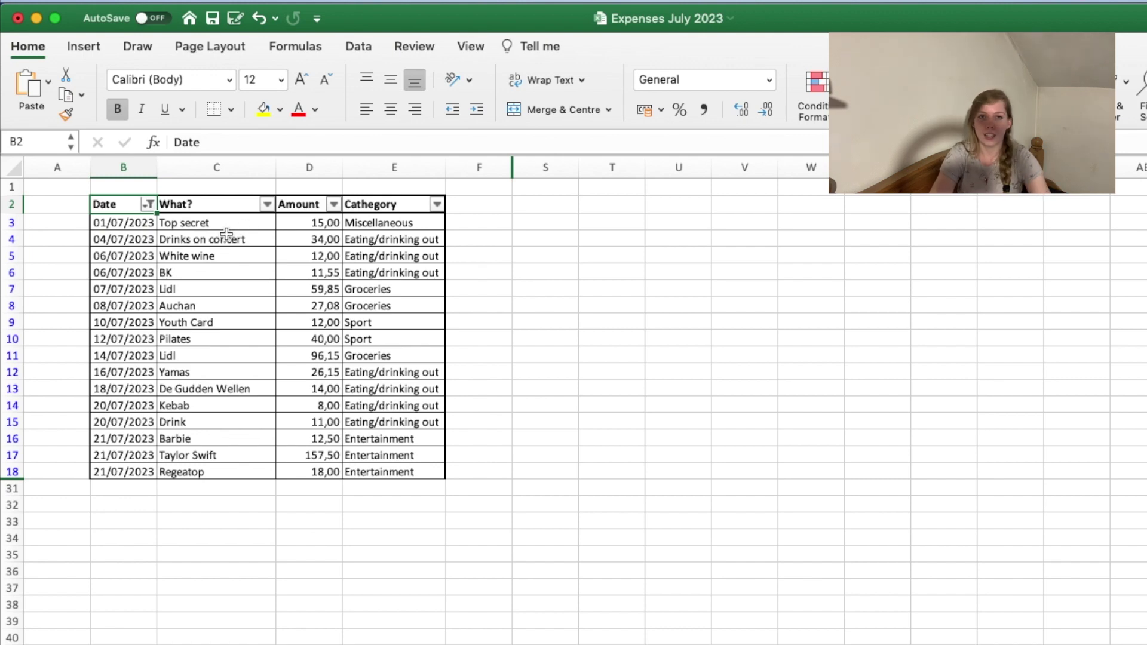
Step: Add 22 July to the Date filter and compare the new 93,37 Lidl amount with 96,15
click(148, 204)
click(190, 432)
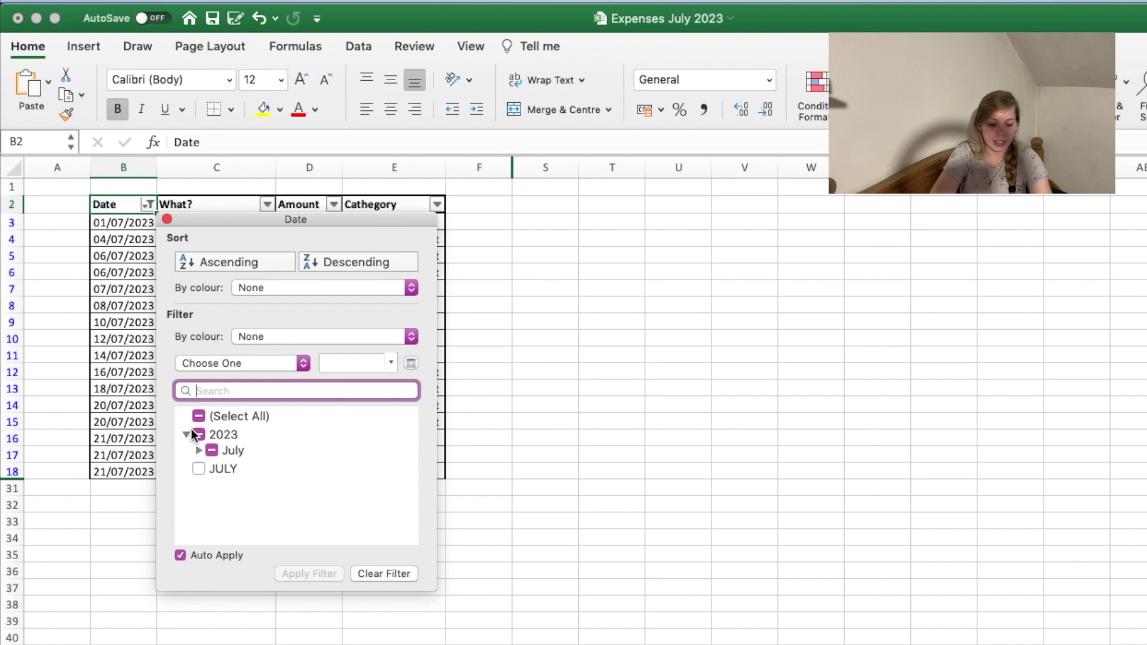
click(198, 452)
scroll(209, 502, down, 3)
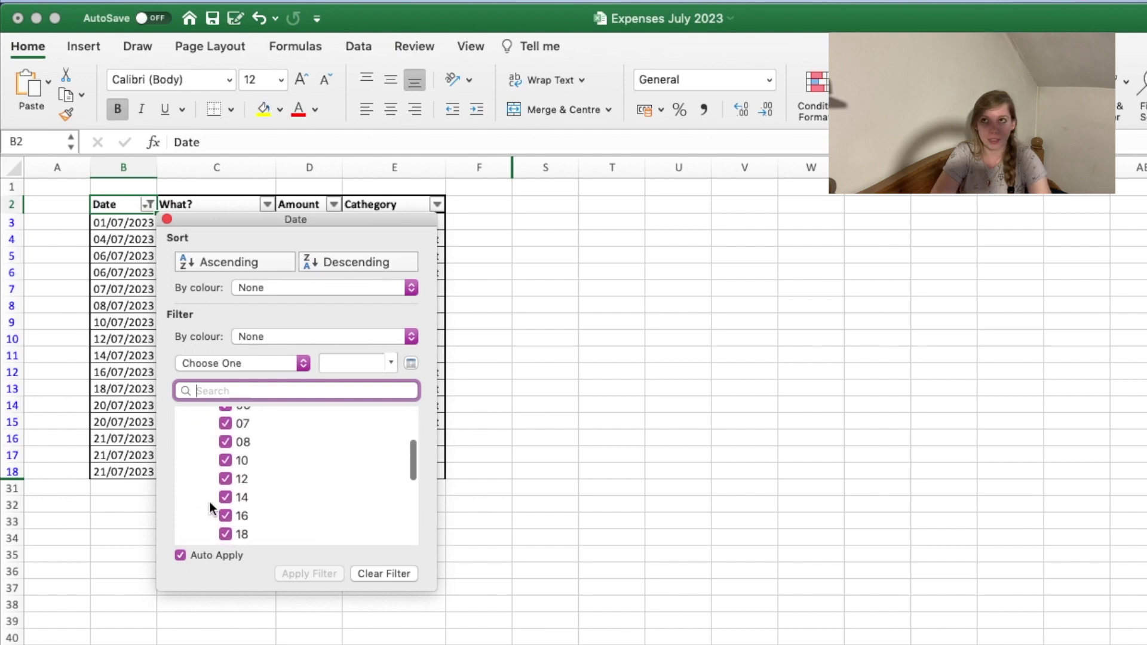
scroll(210, 504, down, 3)
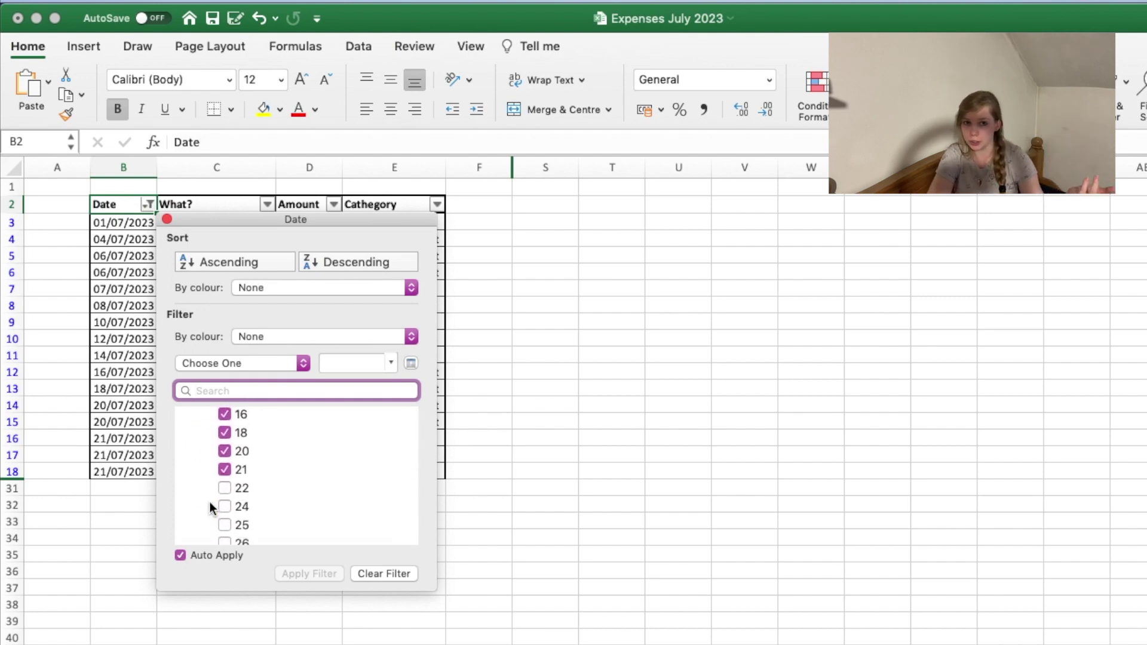
scroll(210, 501, down, 3)
scroll(209, 501, up, 2)
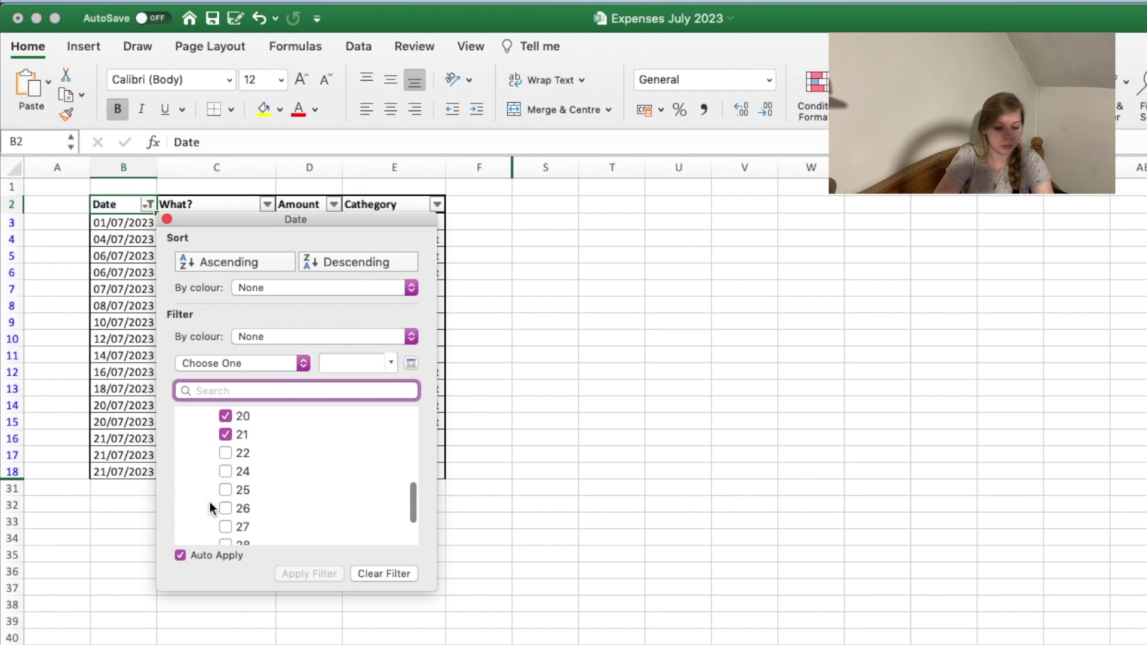
click(226, 452)
click(104, 525)
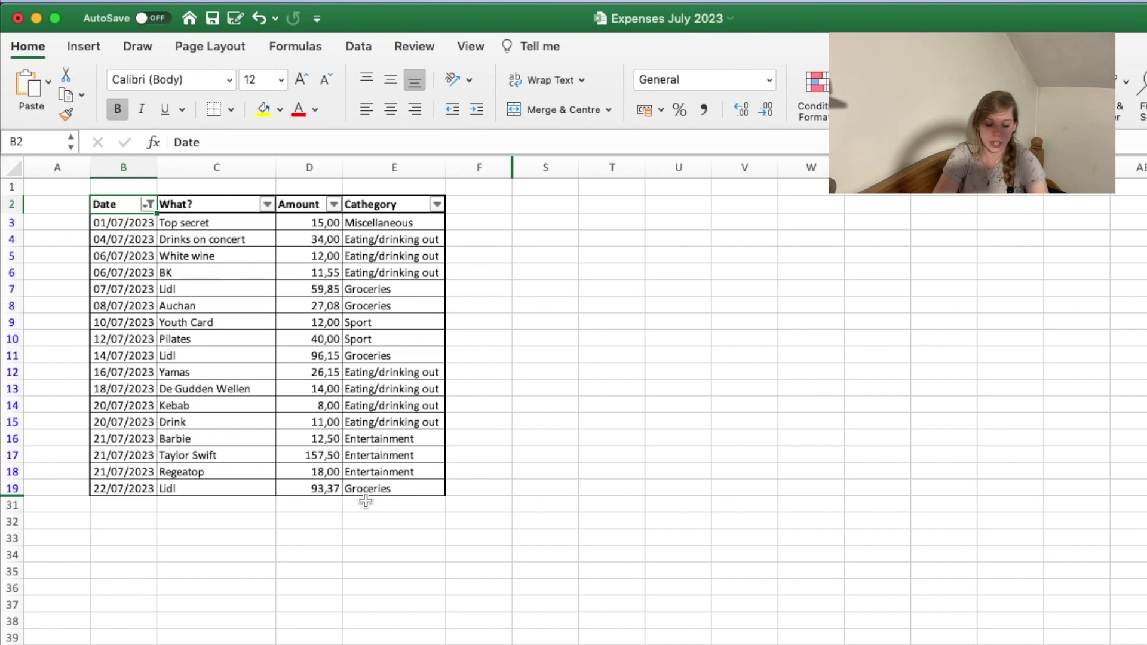
click(334, 491)
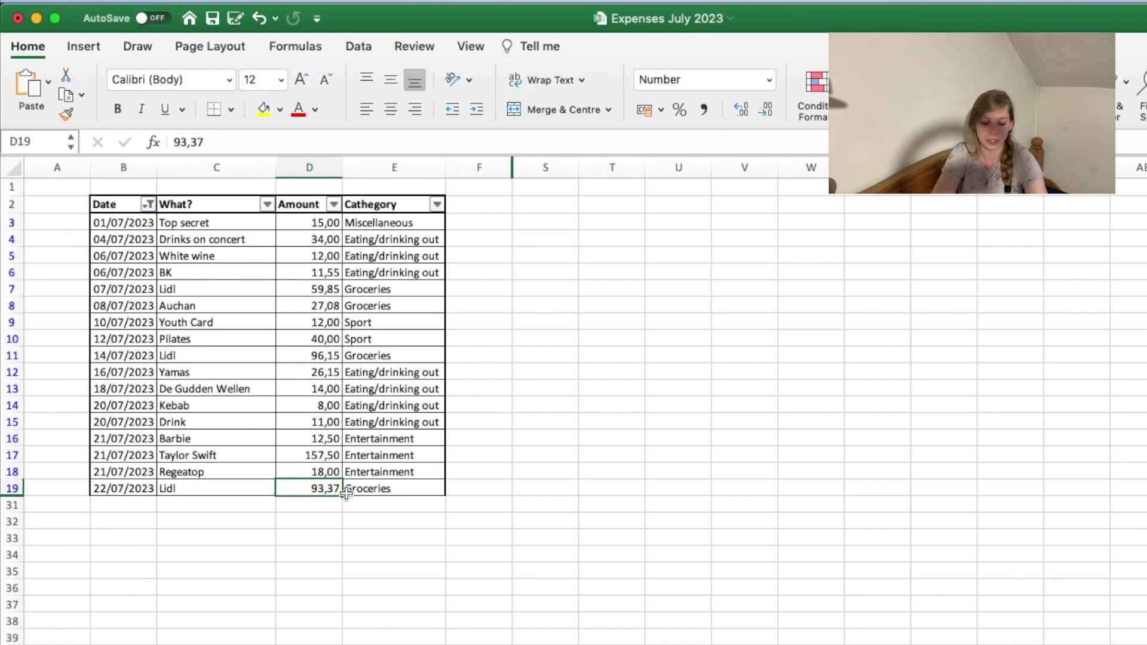
click(330, 358)
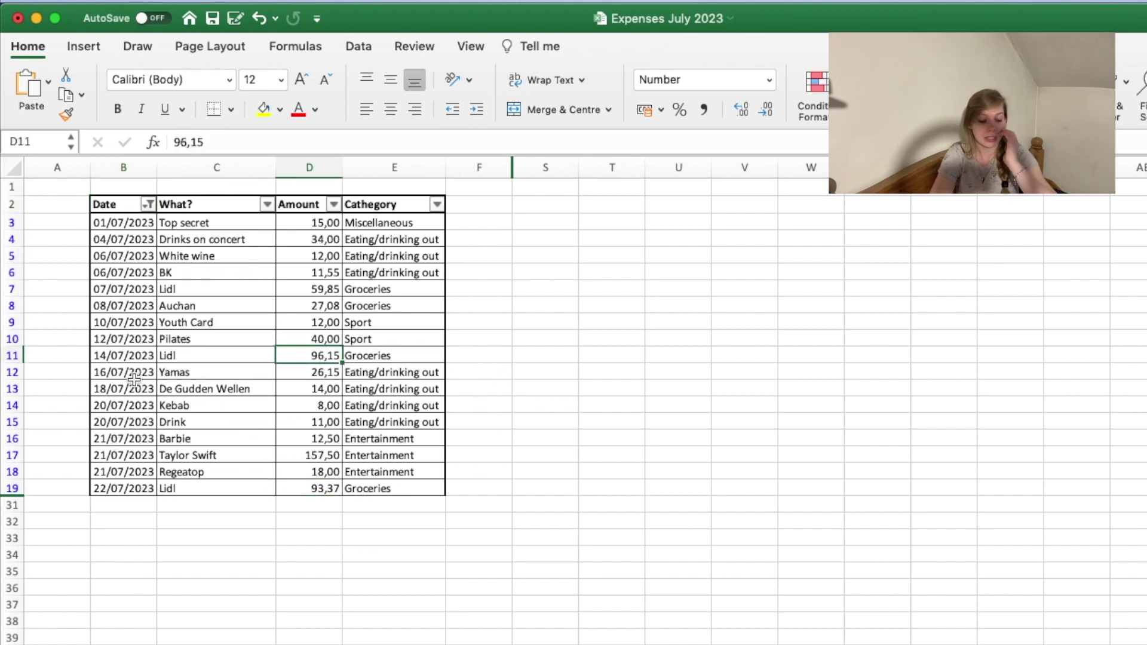
Step: Add 24 July to the Date filter, bringing in Menstrual Cup at 14,50
click(147, 204)
click(187, 433)
click(200, 453)
scroll(221, 478, down, 5)
click(221, 500)
click(55, 550)
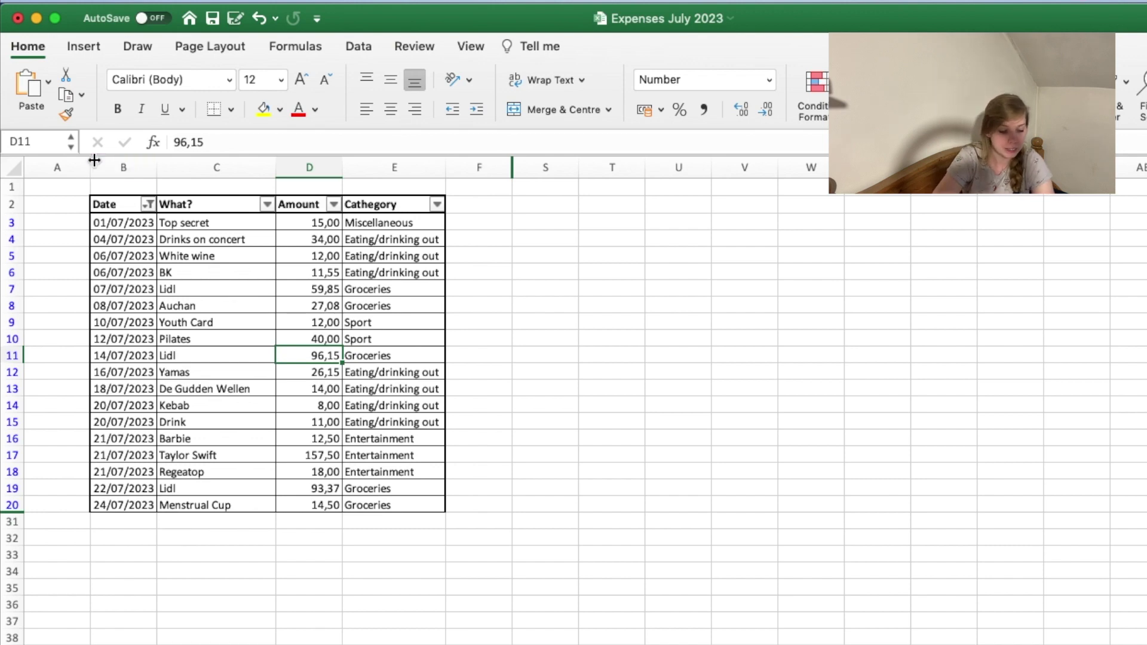
click(148, 206)
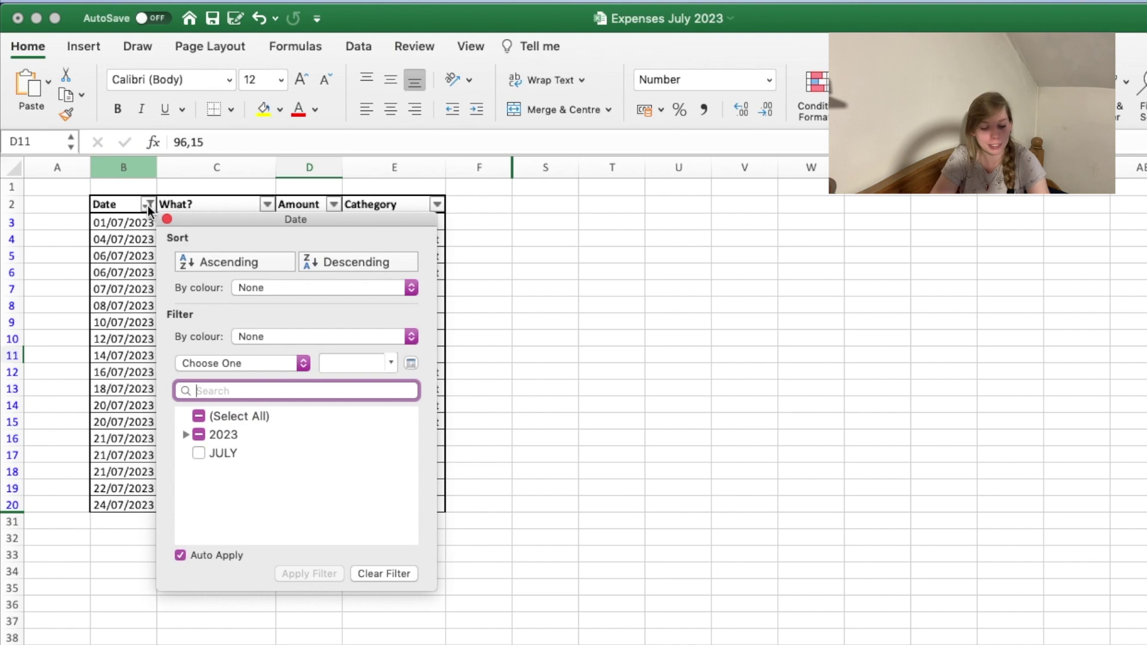
Step: Tick 25 and 26 July in the Date filter, adding Dancing noodles, Wine, Drinks for all and Oscar's
click(185, 434)
click(201, 453)
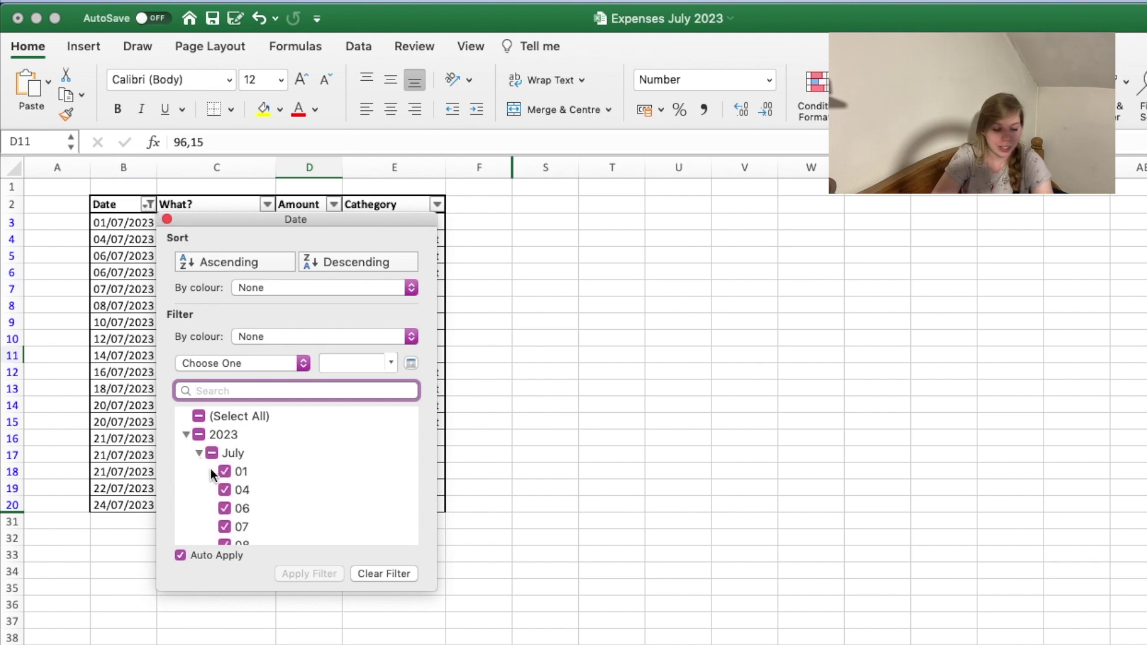
scroll(215, 481, down, 5)
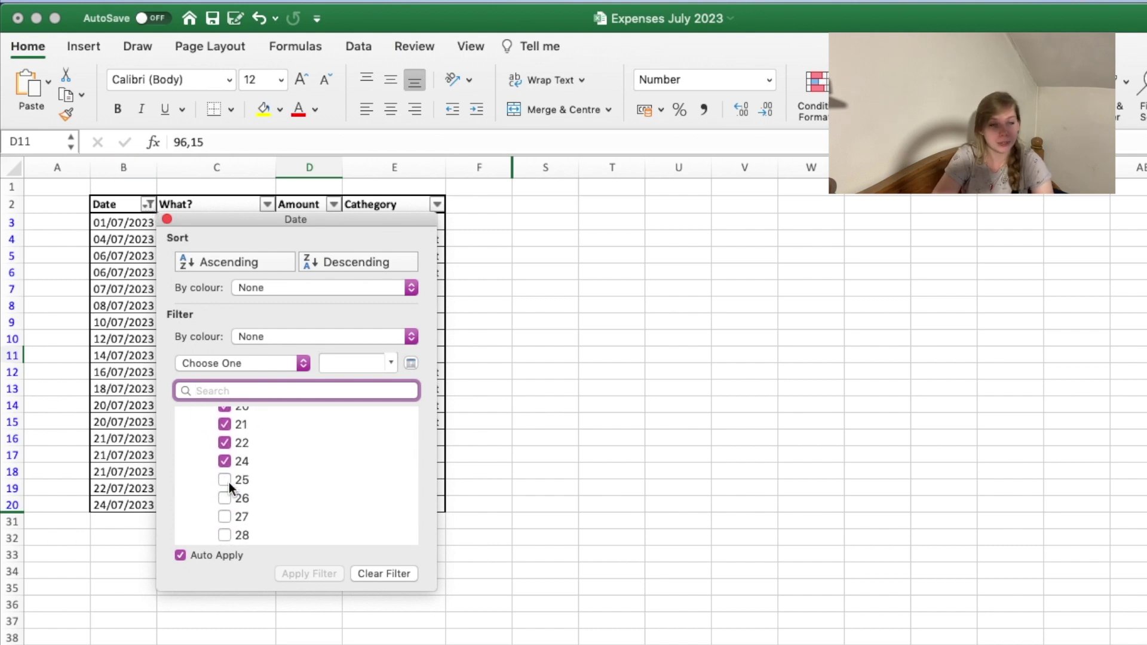
click(228, 482)
click(138, 570)
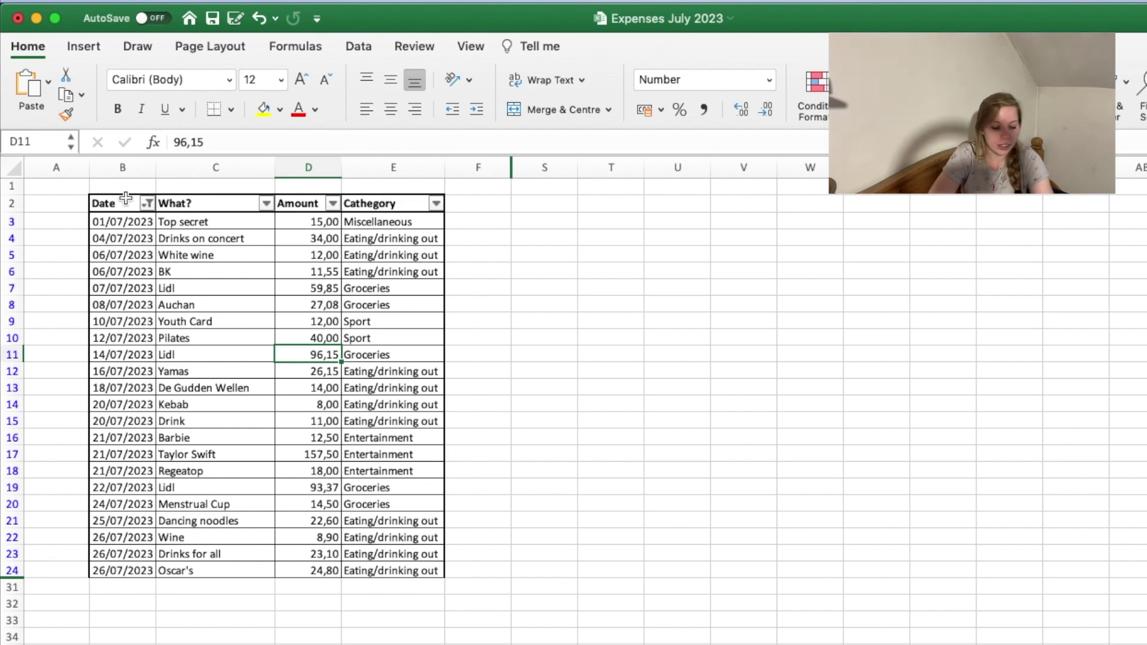
Step: Add 27 July to the Date filter to bring in the drinks expenses
click(147, 203)
click(186, 432)
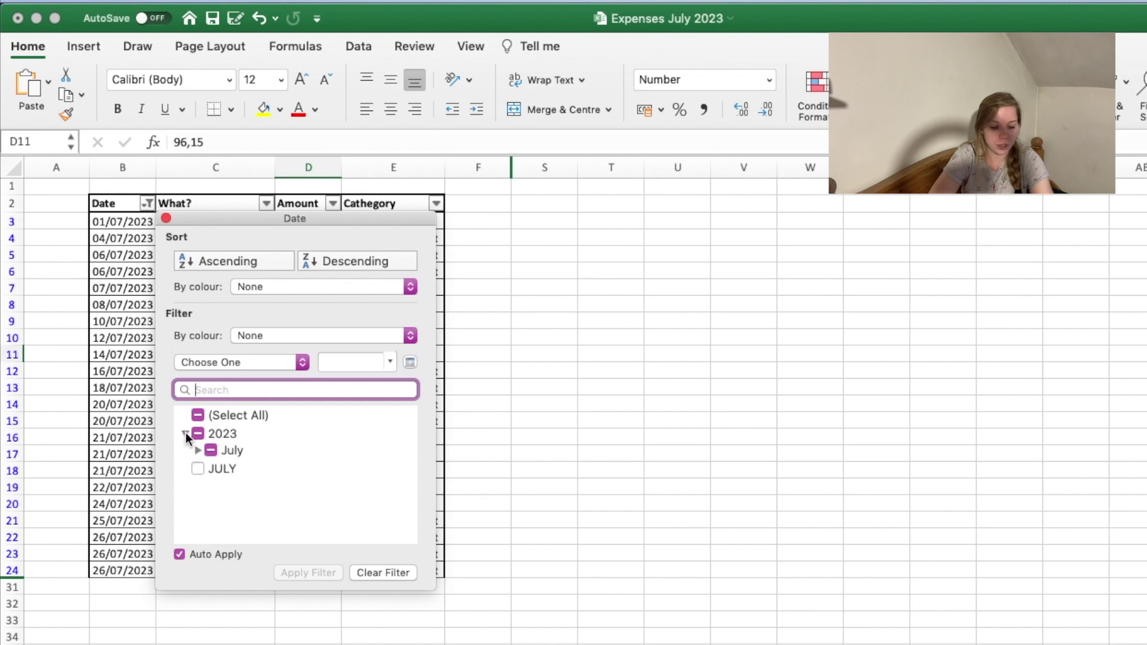
click(198, 450)
scroll(226, 489, down, 5)
click(221, 535)
click(110, 598)
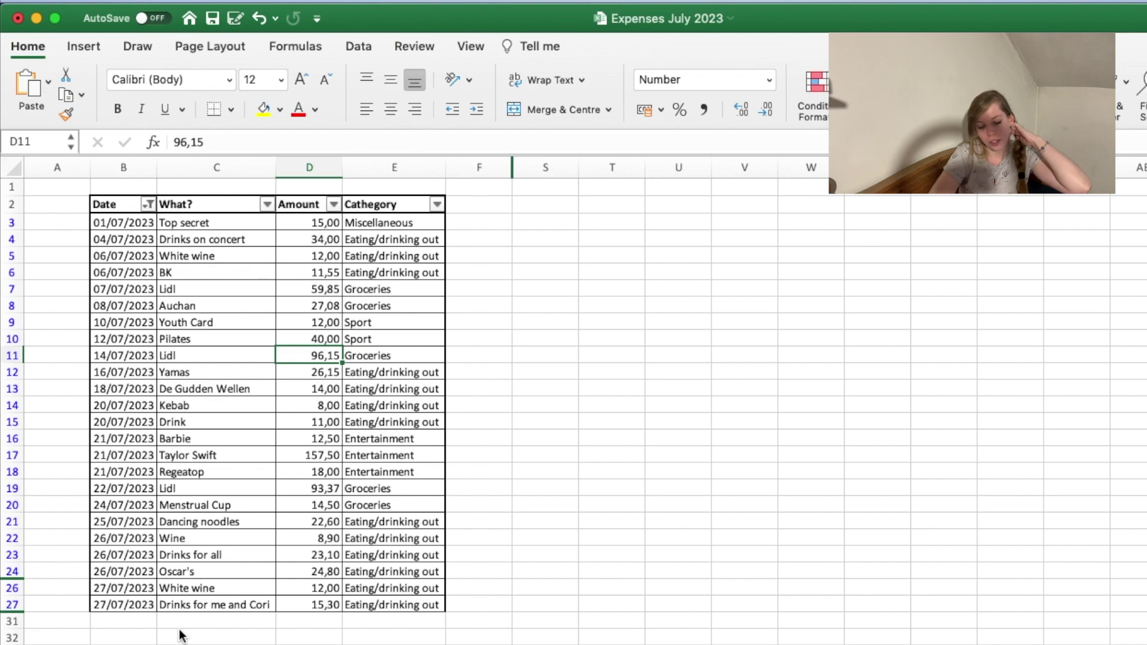
Step: Add 28 July to the Date filter to bring in the Delhaize groceries
click(147, 204)
click(185, 433)
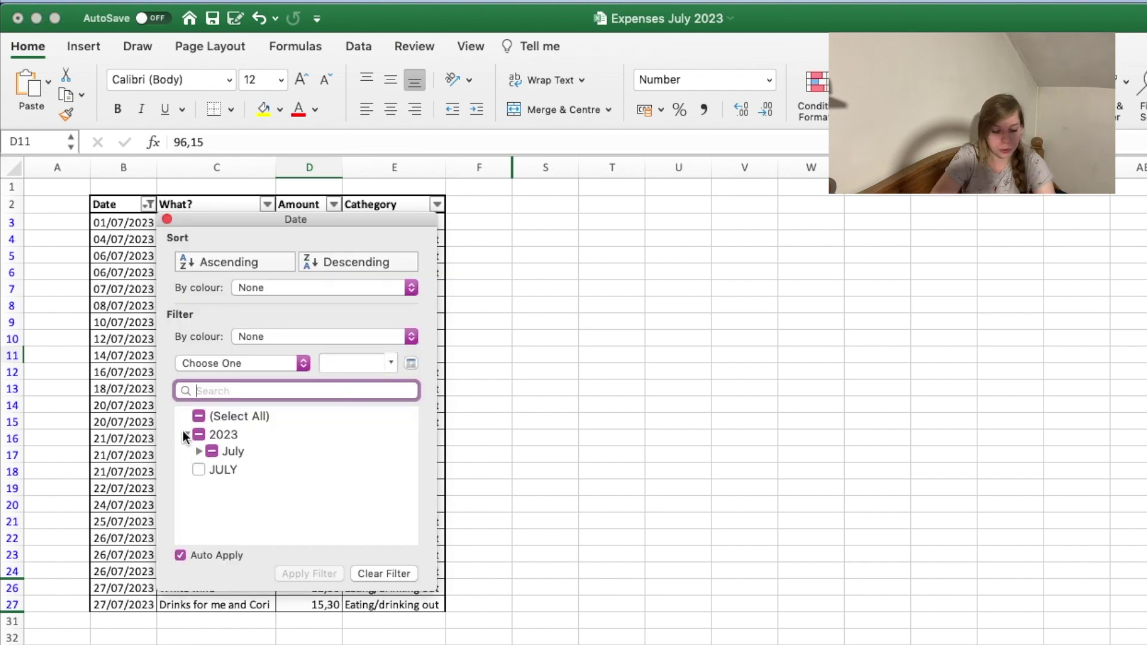
click(197, 453)
scroll(227, 478, down, 5)
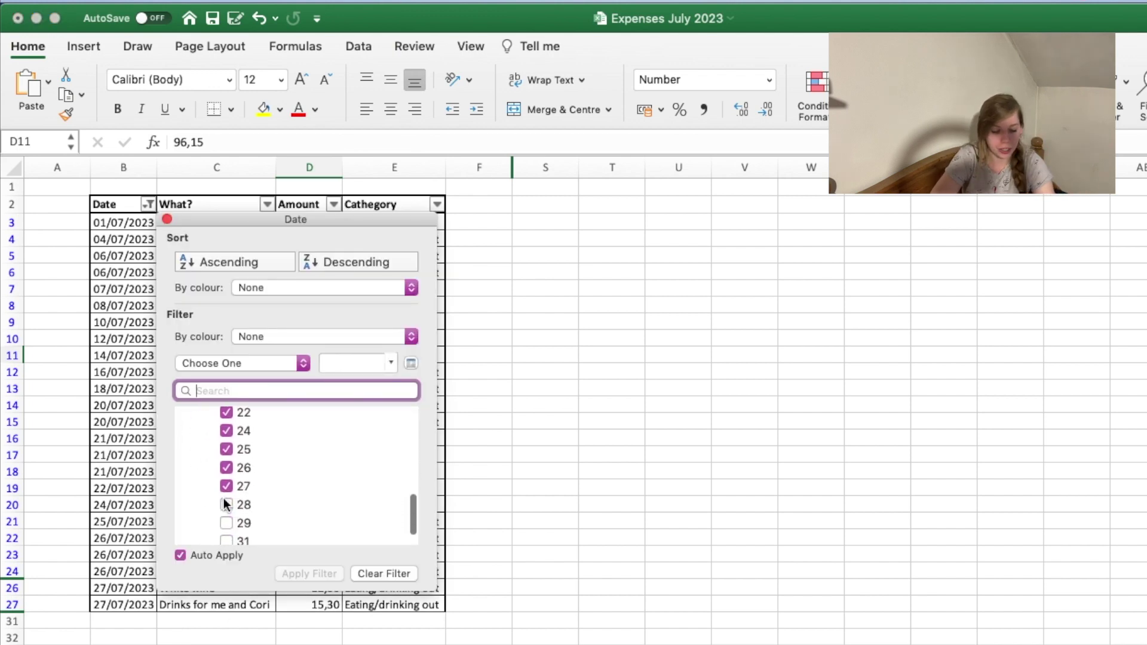
click(225, 502)
click(186, 613)
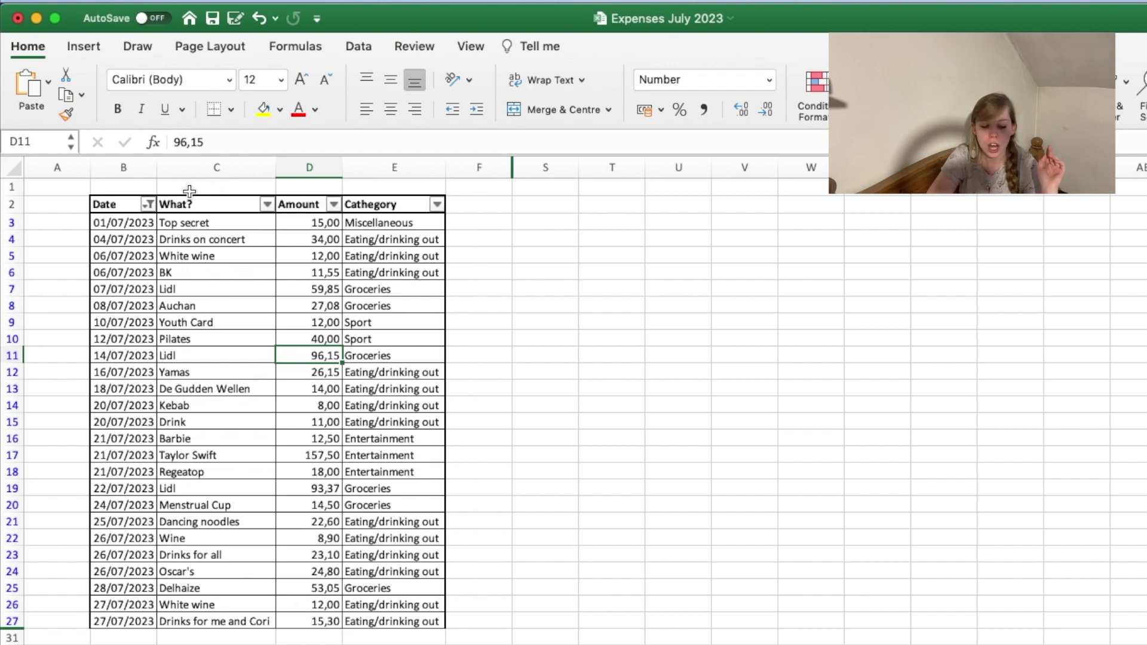
Step: Add 29 July to the Date filter, bringing in Lidl groceries at 35,21
click(149, 206)
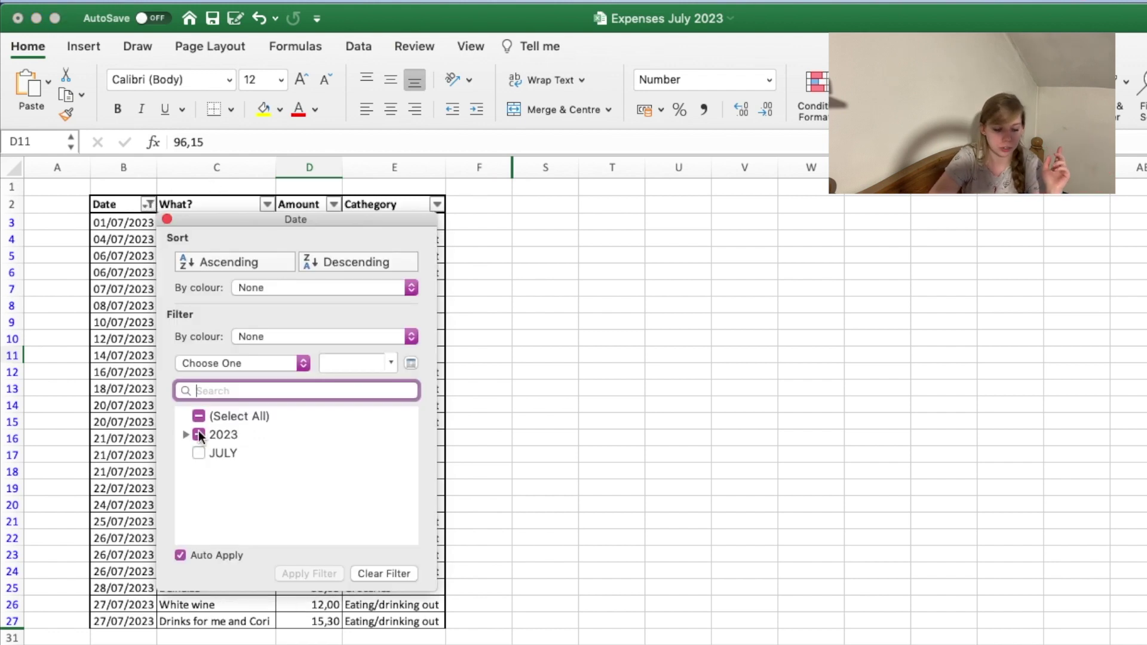
click(185, 435)
click(197, 454)
scroll(205, 490, down, 5)
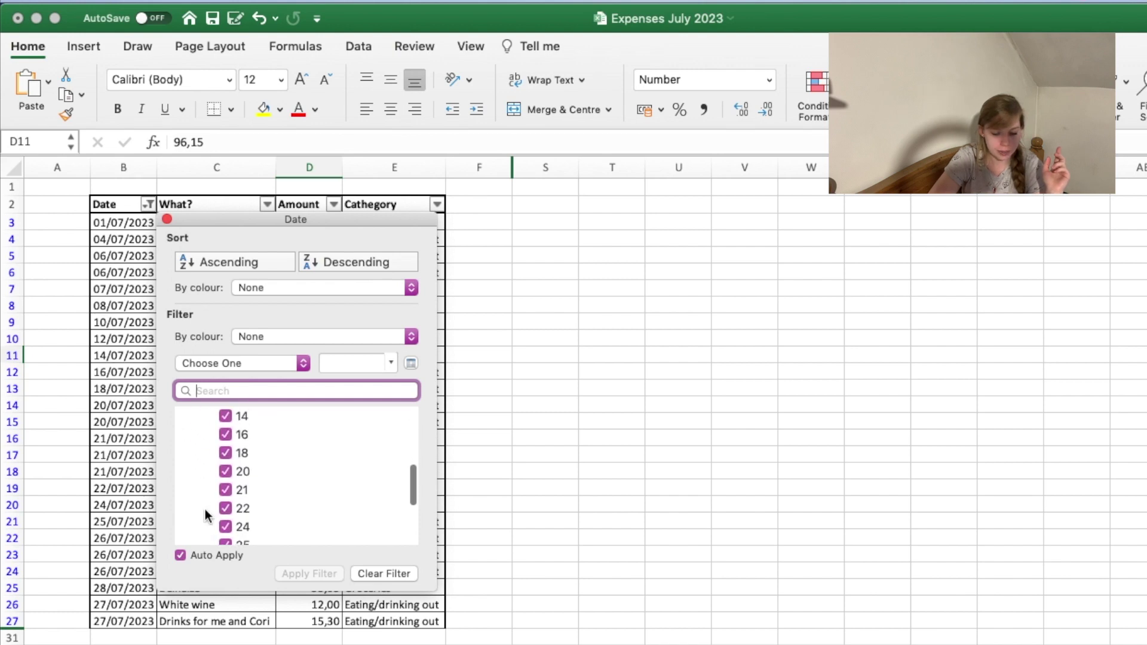
click(69, 625)
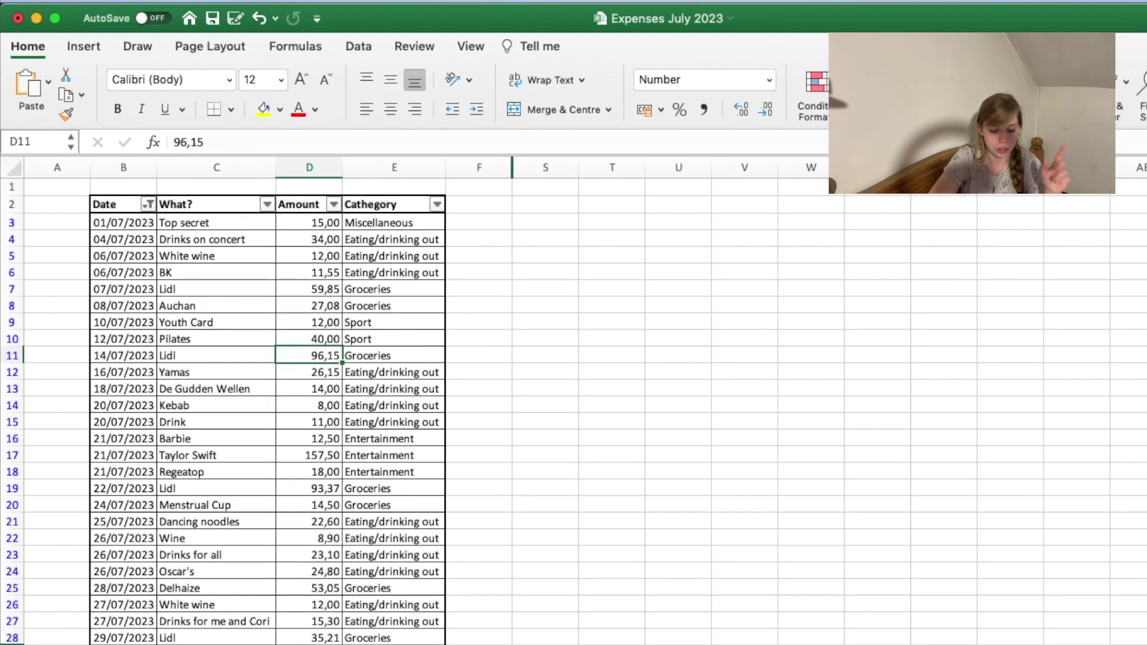
Step: Check the remaining July days in the Date filter, then close it
click(147, 205)
click(185, 435)
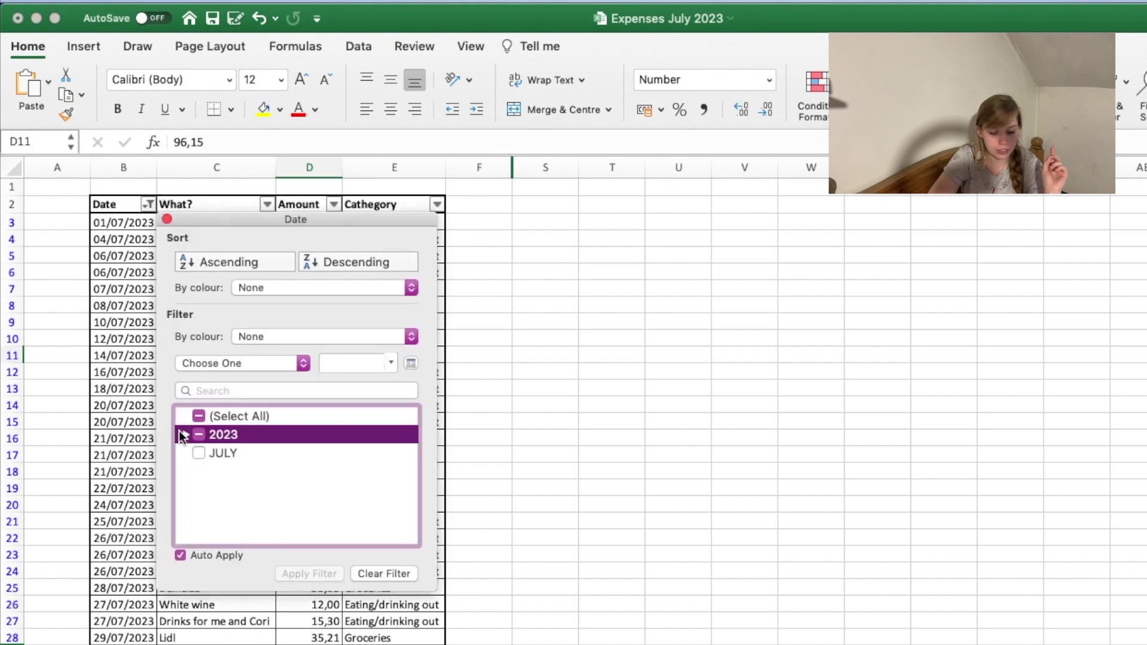
click(198, 453)
scroll(203, 508, down, 10)
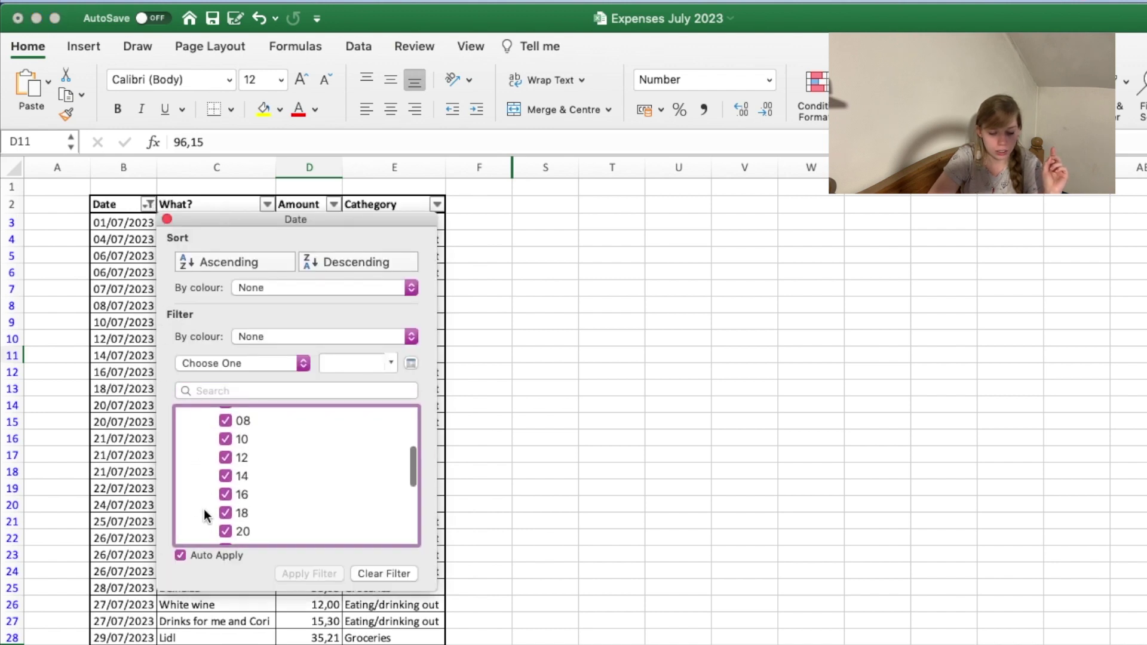
scroll(205, 515, down, 3)
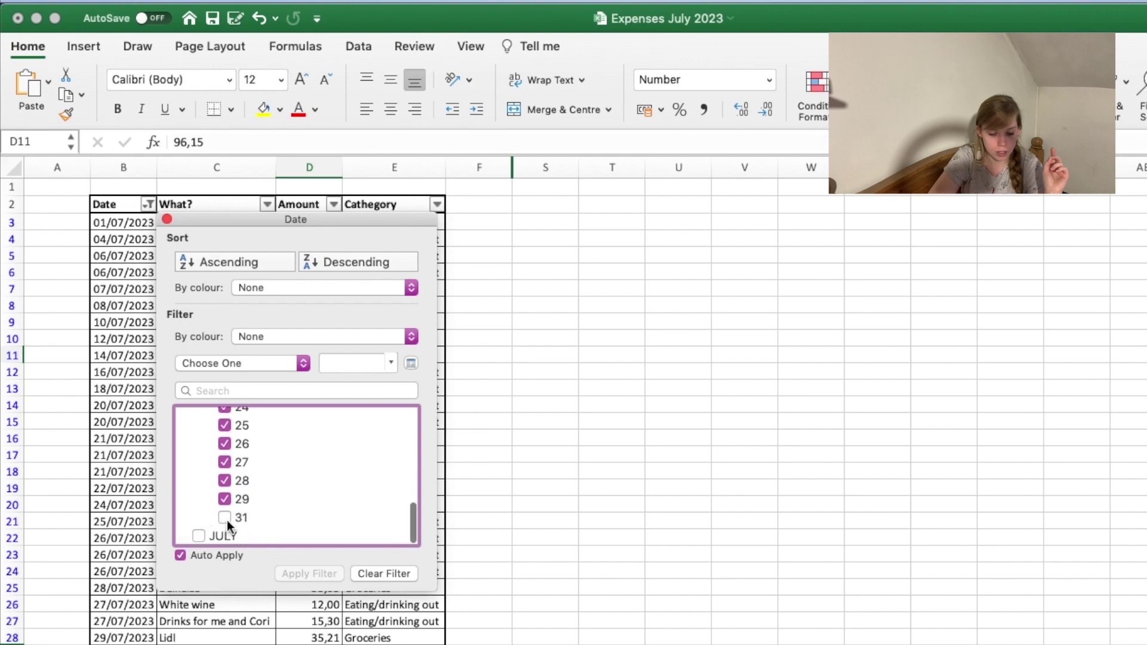
click(227, 521)
click(76, 597)
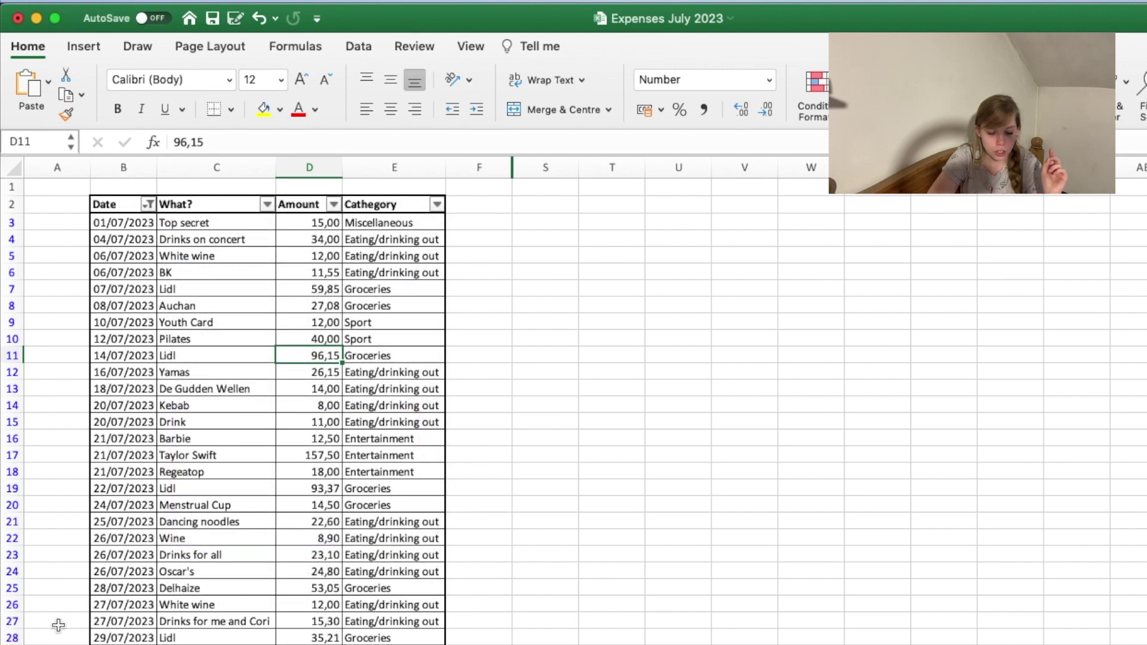
scroll(58, 625, down, 3)
scroll(58, 625, up, 3)
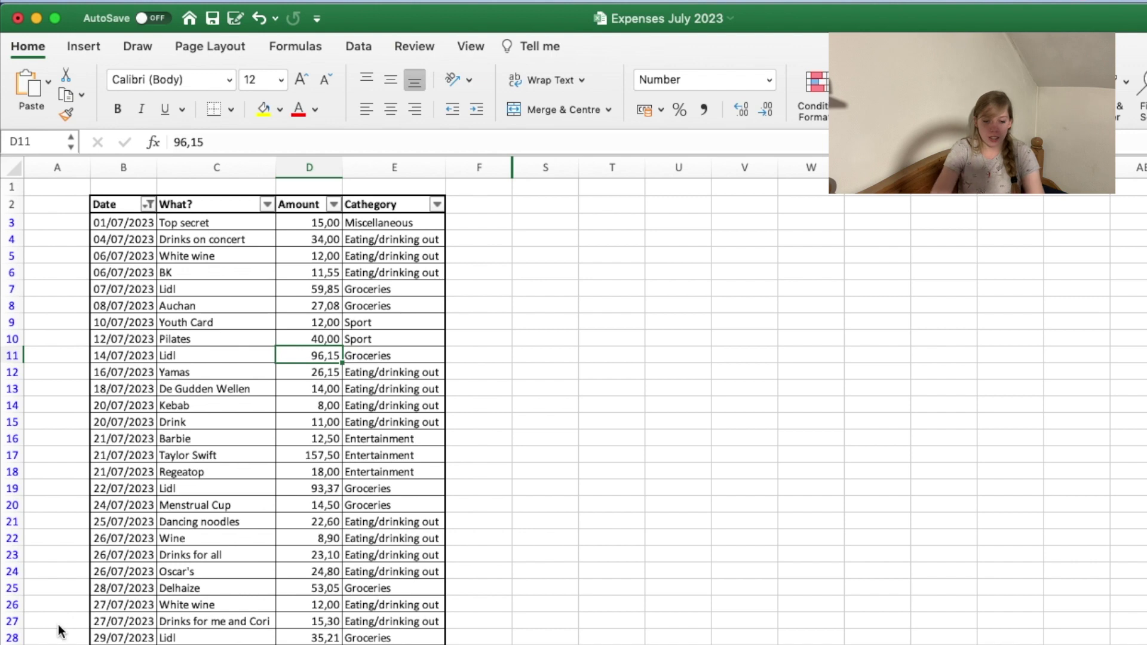
Step: Unhide columns F through S to reveal the 1 632,61 category pivot table and pie chart
mouse_move(476, 175)
mouse_down()
mouse_move(476, 164)
mouse_move(532, 161)
mouse_up()
right_click(530, 160)
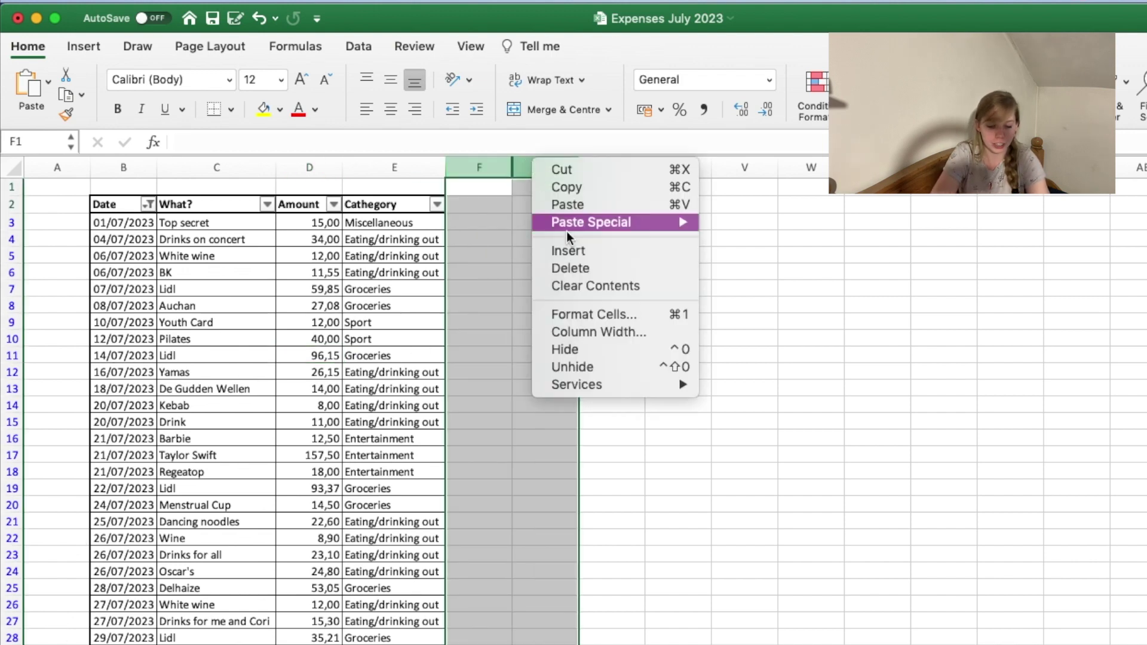
click(576, 367)
click(481, 423)
scroll(599, 412, right, 2)
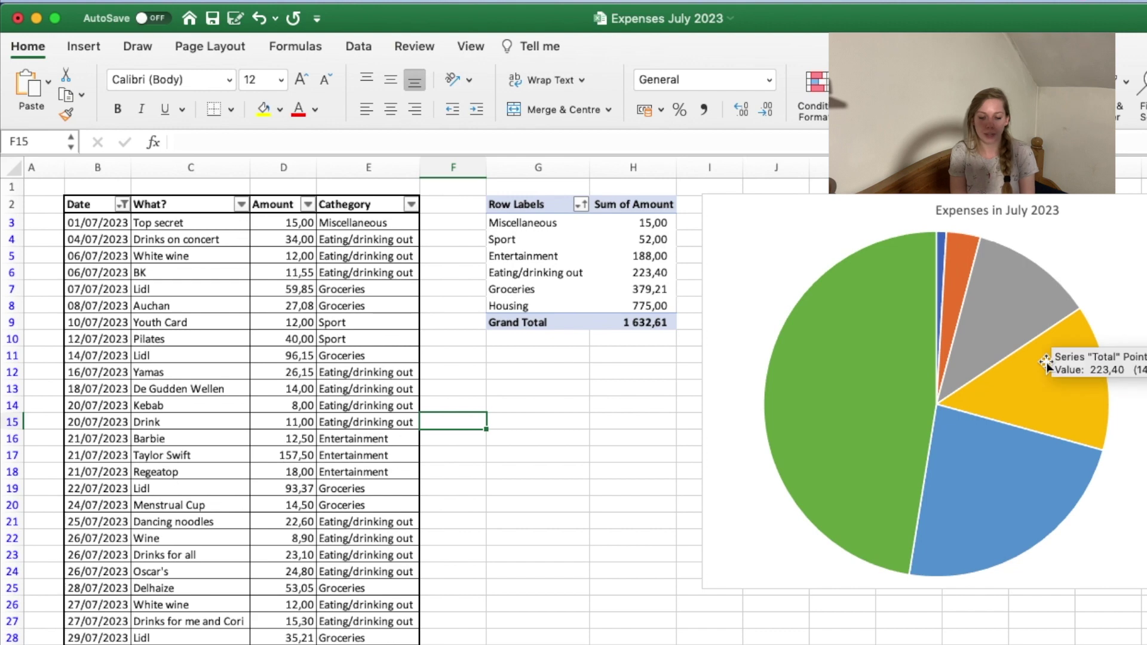
mouse_move(1001, 328)
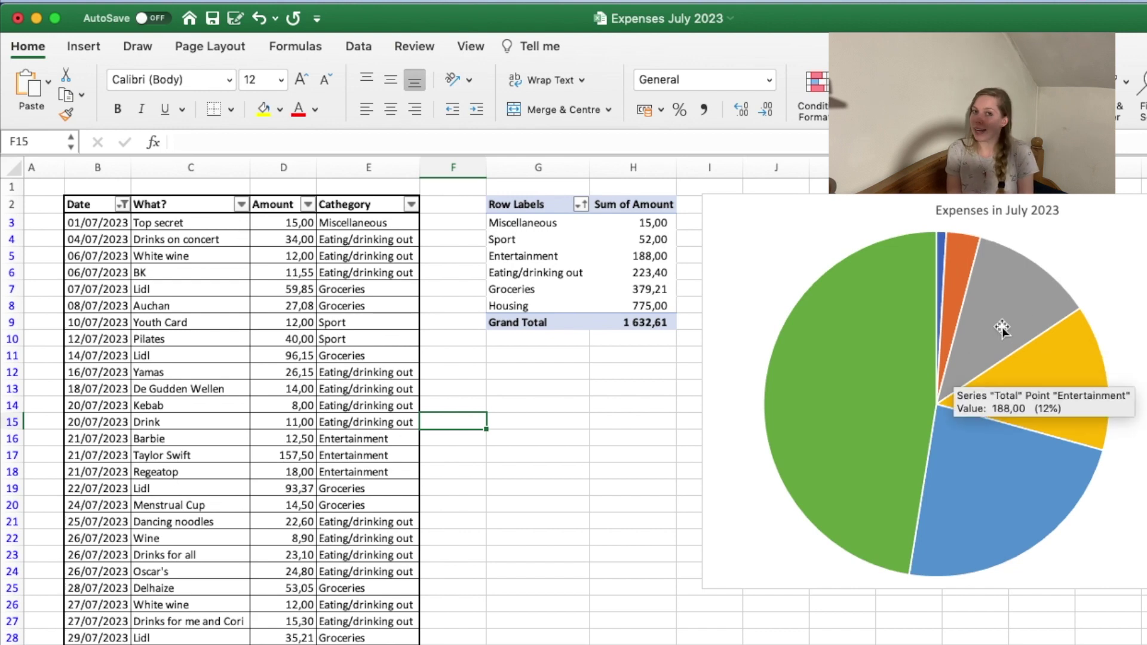